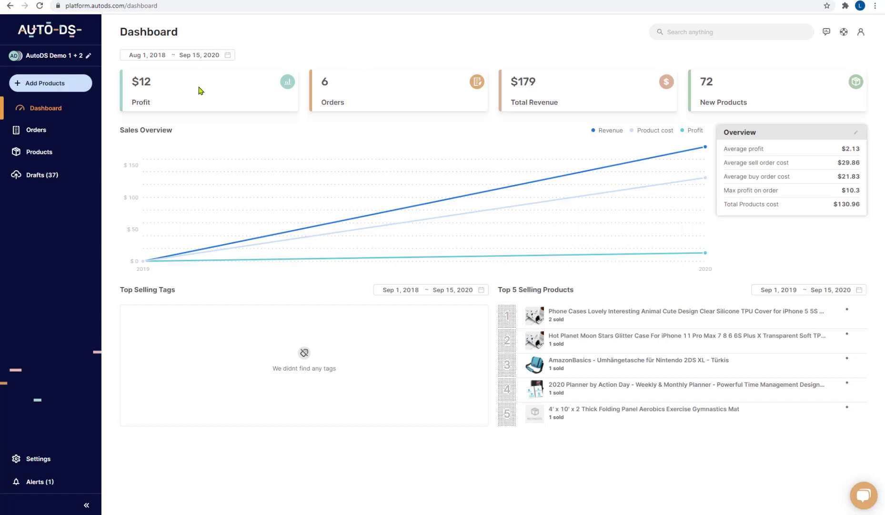
Open the Add Product dialog from the AutoDS dashboard
left_click(56, 86)
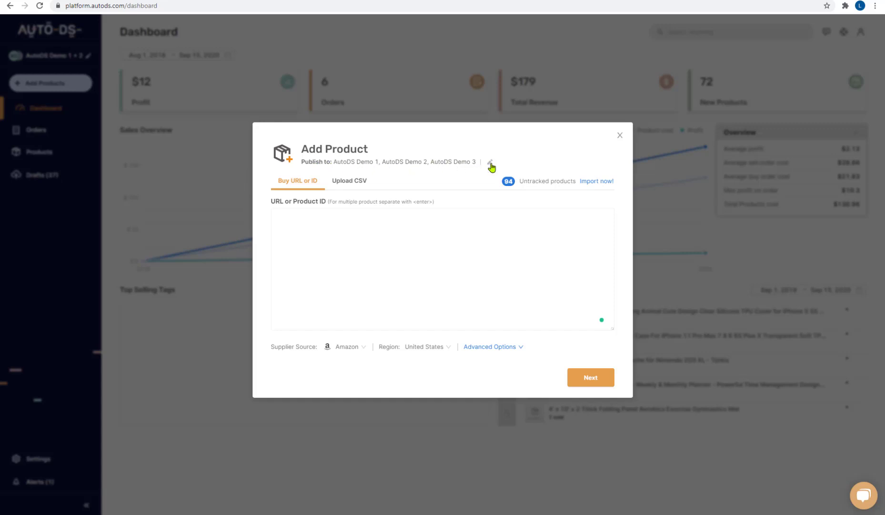
Keep AutoDS Demo 1, 2 and 3 as publishing stores and move to the URL box
left_click(491, 163)
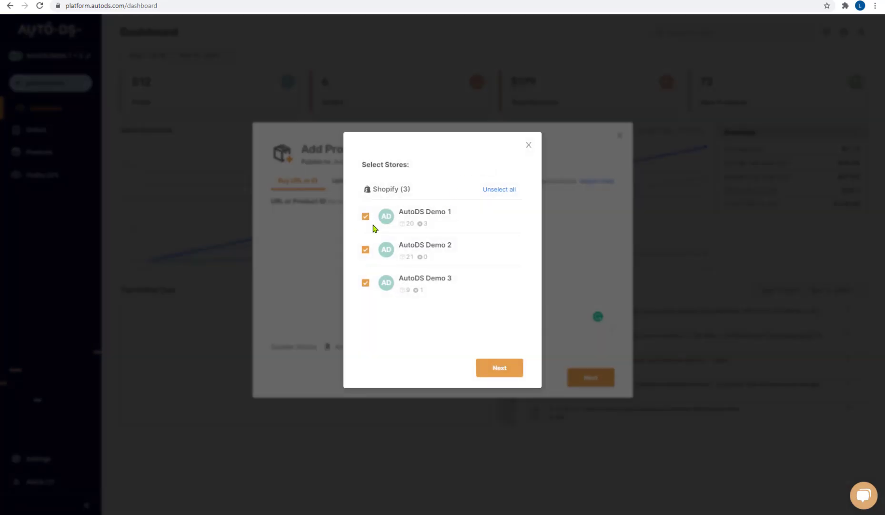
left_click(505, 368)
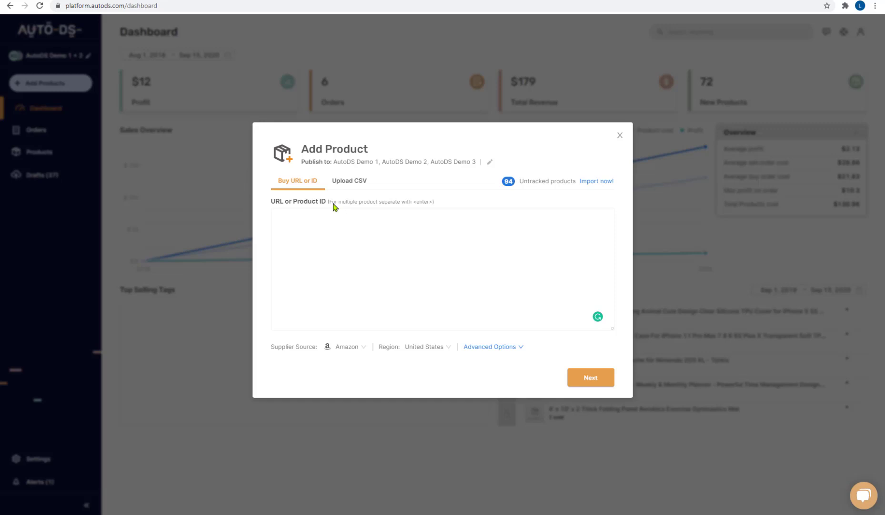
left_click(304, 211)
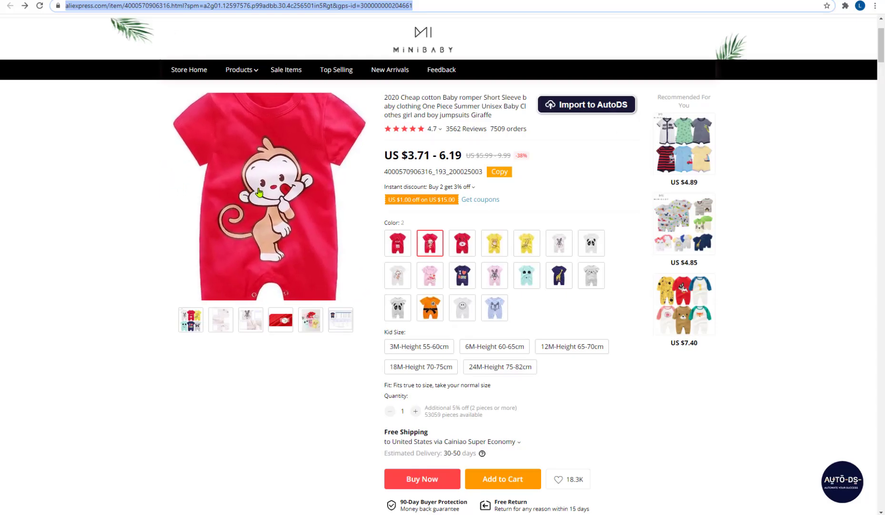
Paste the AliExpress baby romper page link into the AutoDS URL box
right_click(149, 5)
left_click(171, 54)
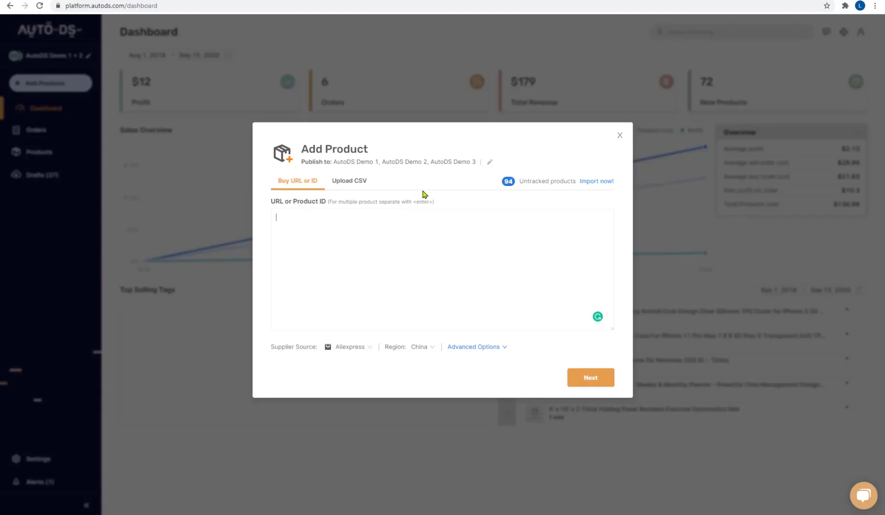
right_click(347, 222)
left_click(382, 295)
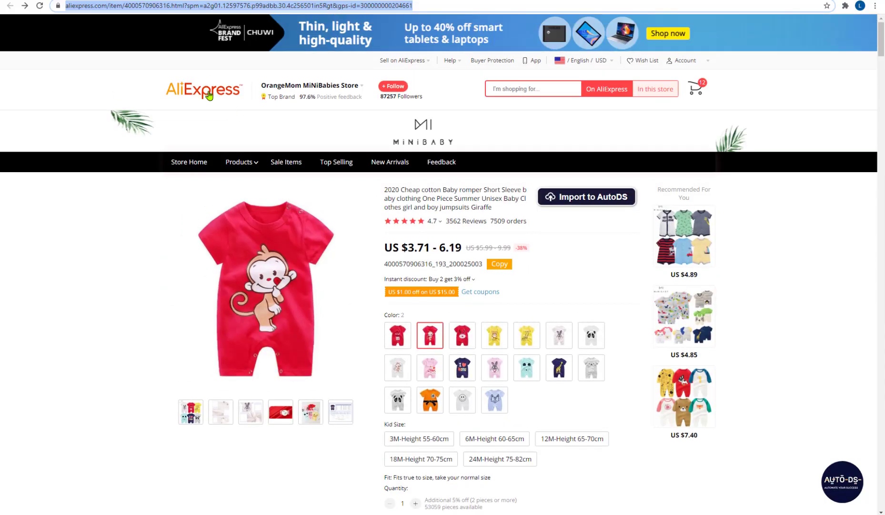
Find the artificial peony bouquet on AliExpress and select its Red colour
left_click(209, 93)
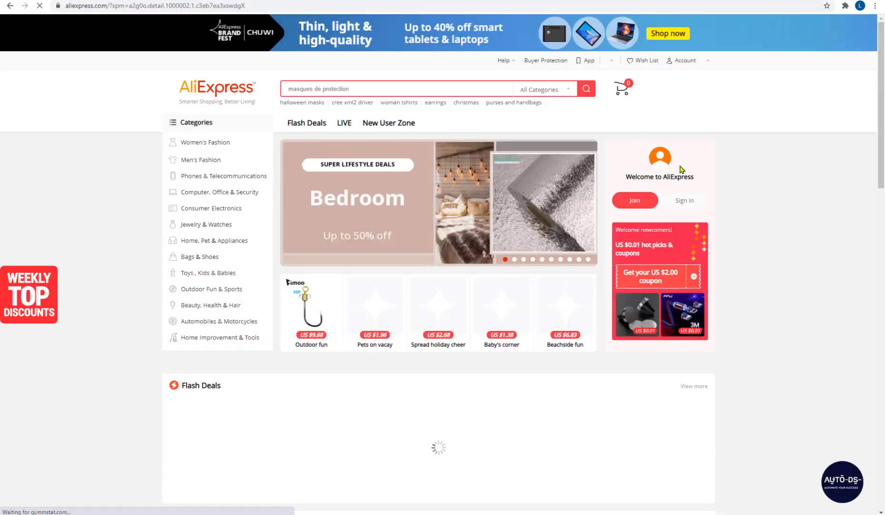
scroll(445, 214, "down", 2)
left_click(446, 214)
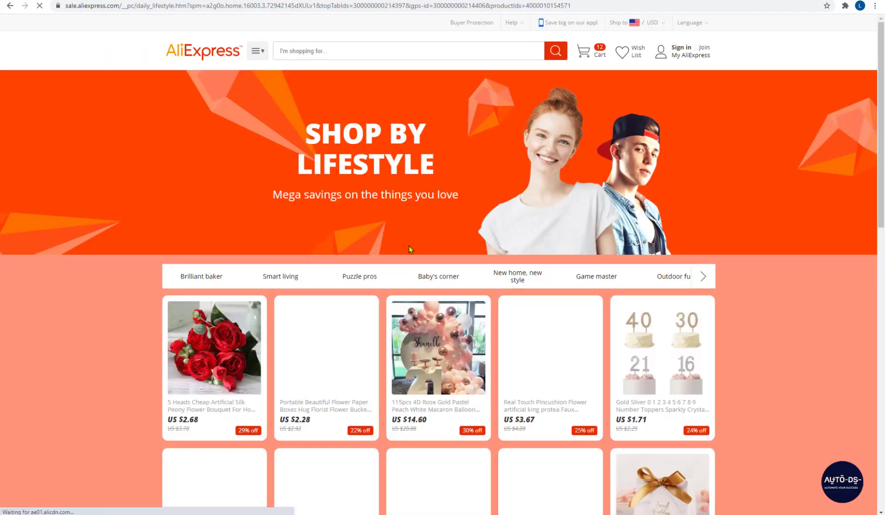
scroll(407, 245, "down", 3)
left_click(245, 189)
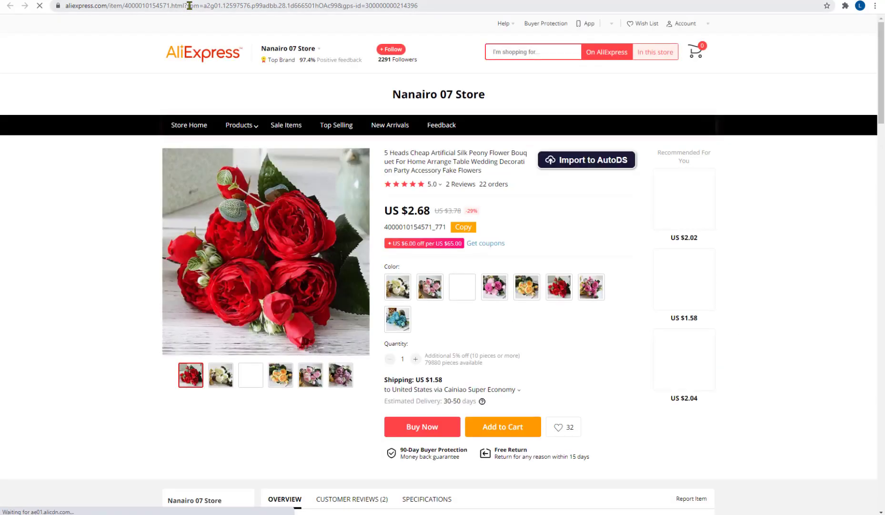
left_click(215, 5)
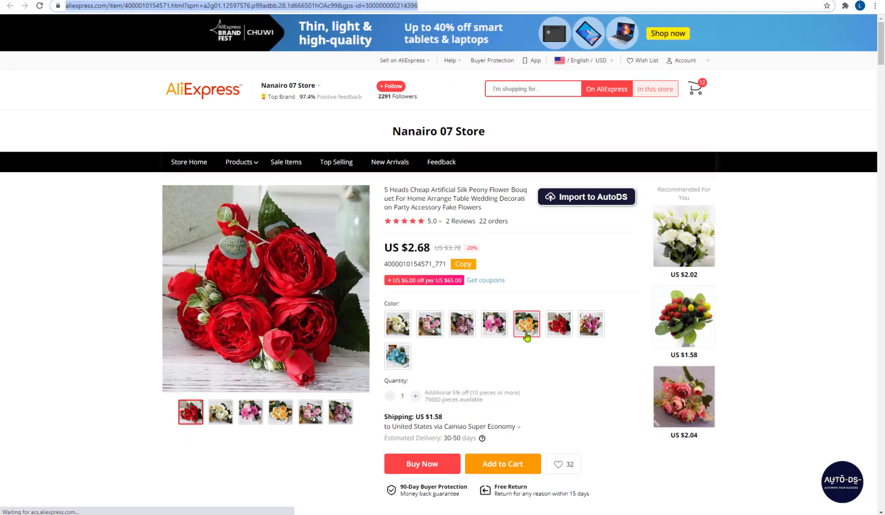
left_click(559, 324)
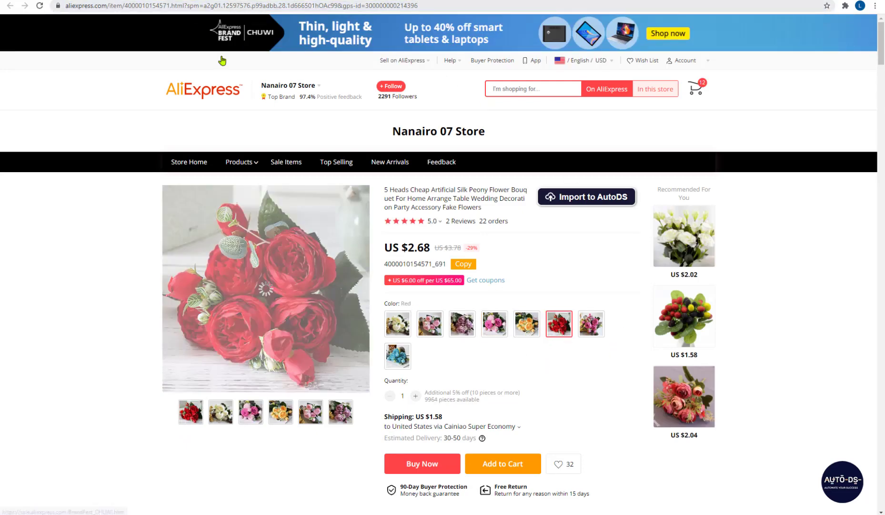
Paste the red peony bouquet link on the next line of the URL box
left_click(216, 6)
right_click(217, 7)
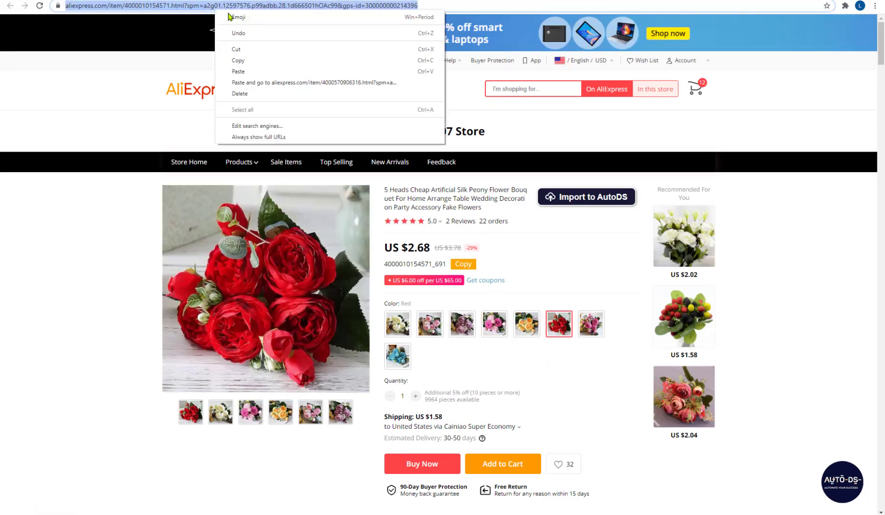
left_click(248, 64)
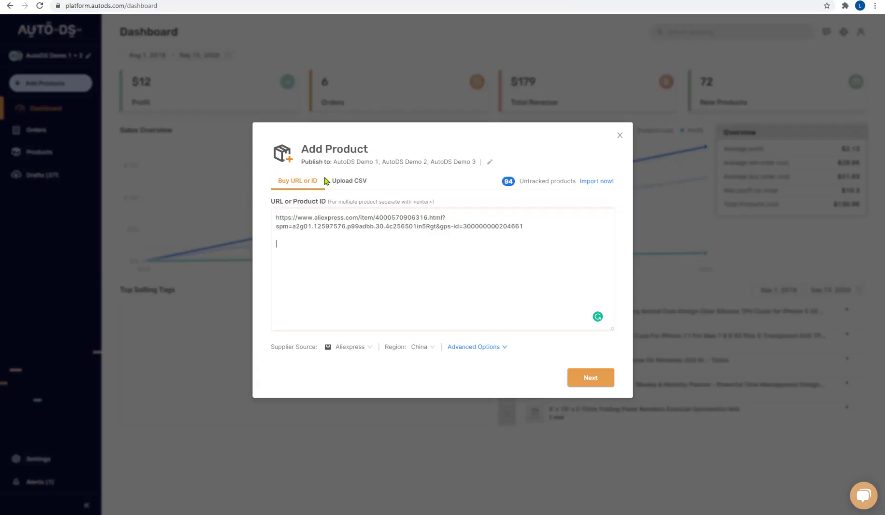
right_click(294, 244)
left_click(326, 317)
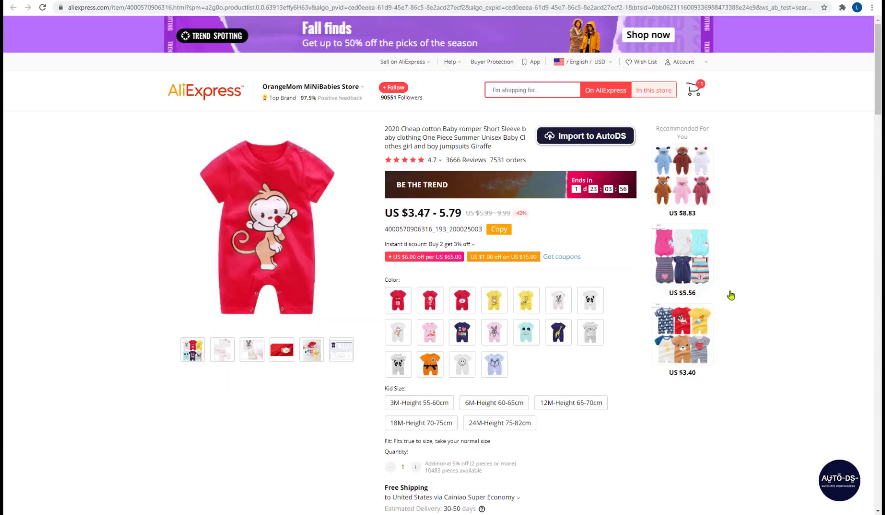
left_click(835, 490)
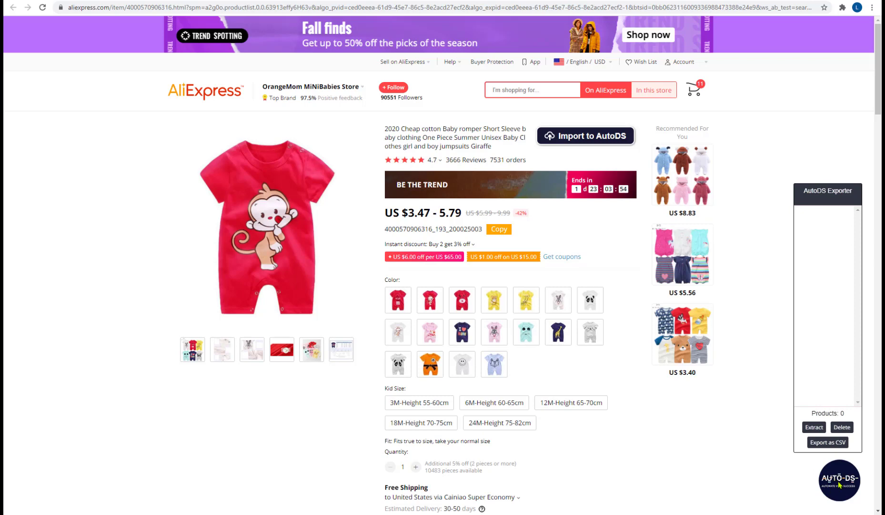
left_click(840, 484)
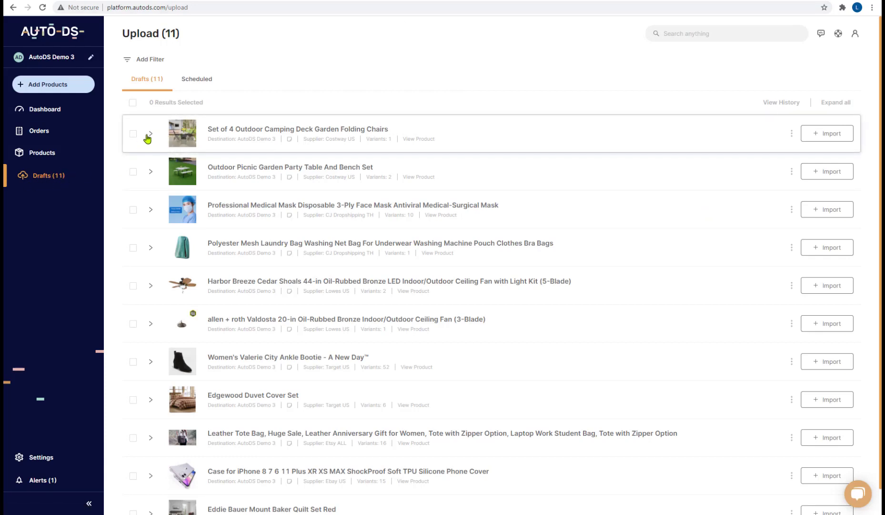
Expand the Set of 4 Outdoor Camping Deck Garden Folding Chairs draft row
left_click(227, 145)
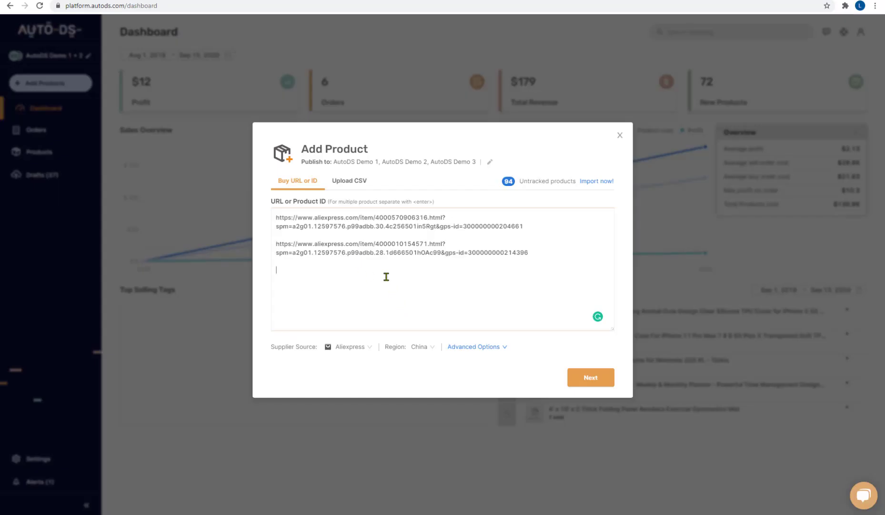
Switch the Add Product dialog to the Upload CSV tab
left_click(351, 186)
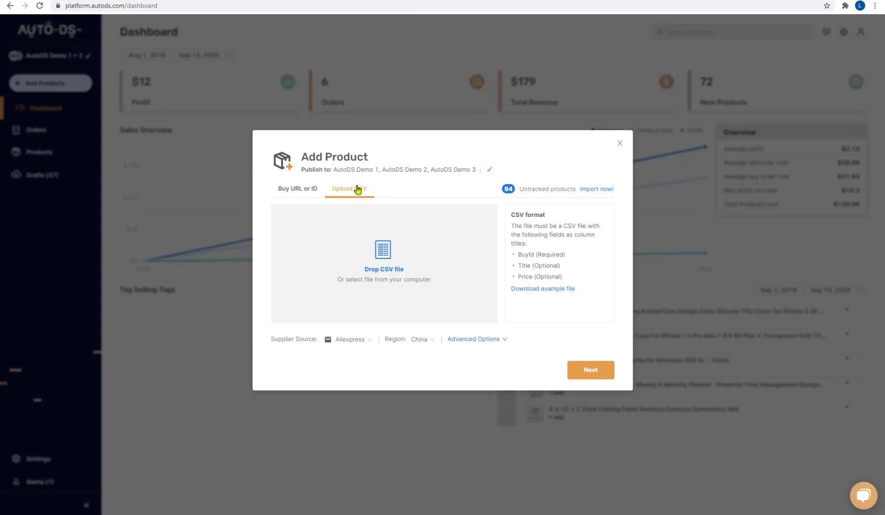
left_click(346, 2)
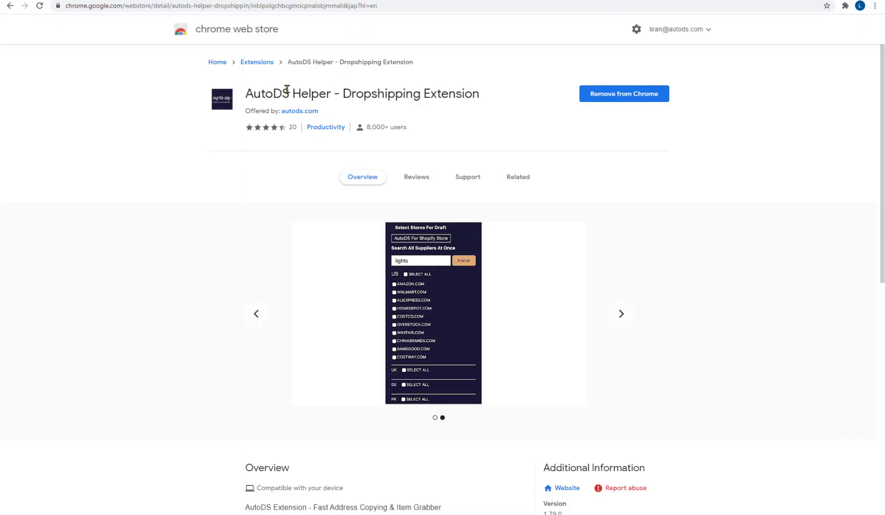
left_click(272, 2)
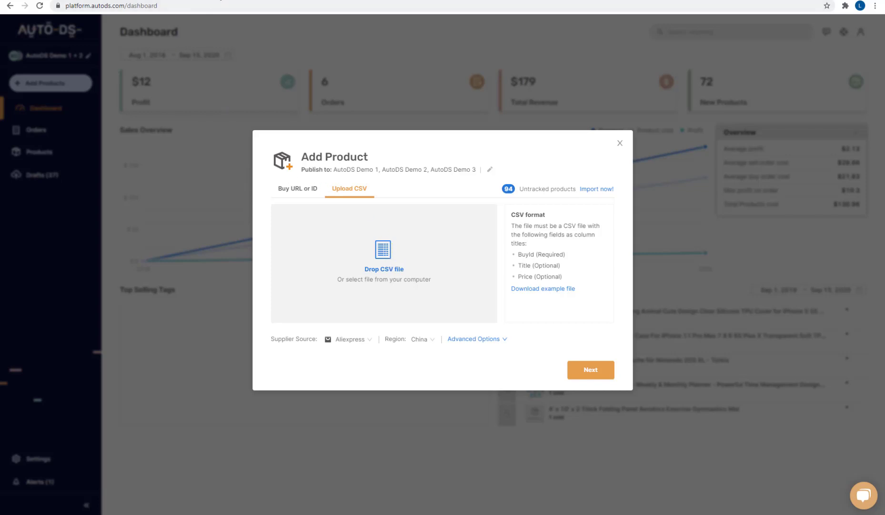
Search Amazon for 'christmas inflatables' and browse the inflatable decoration results
left_click(172, 0)
left_click(189, 29)
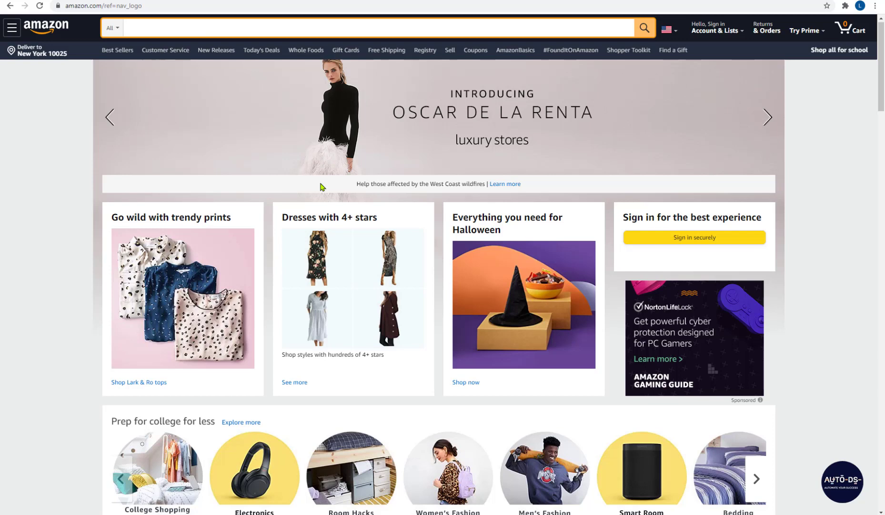
type("christmas l")
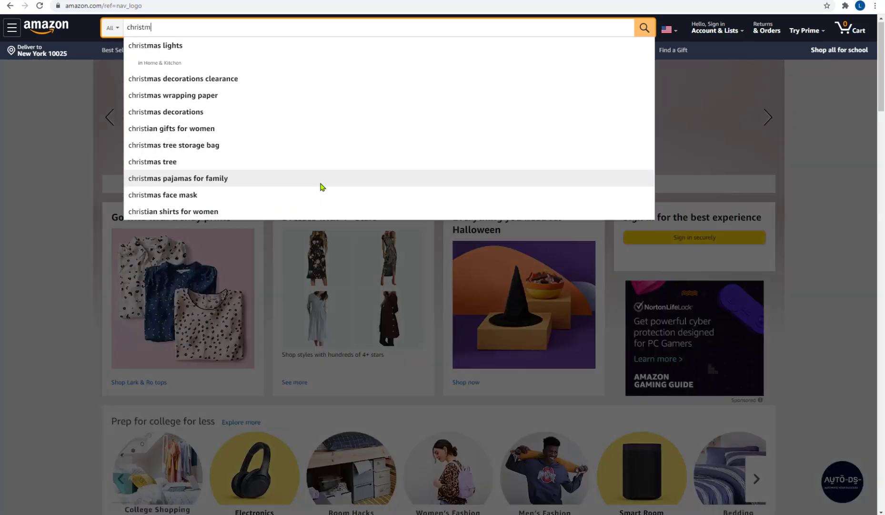
type("nflatables")
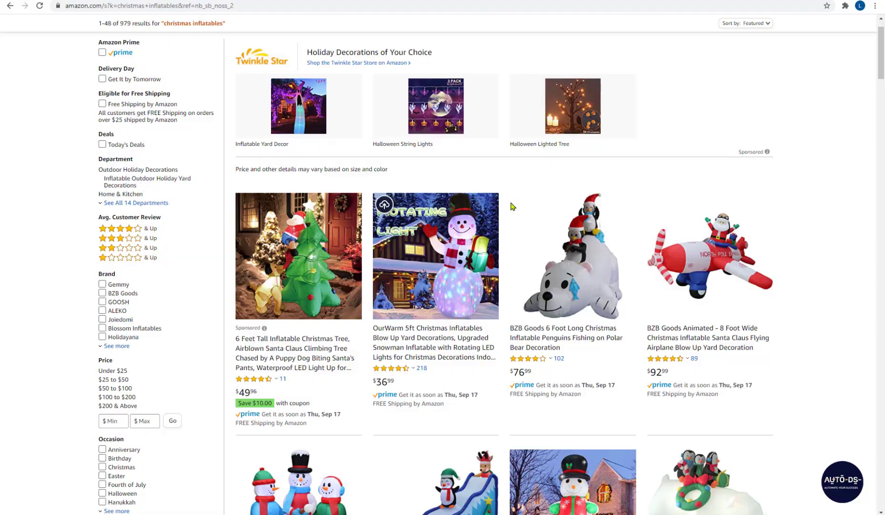
scroll(512, 203, "down", 20)
scroll(520, 189, "down", 20)
scroll(571, 206, "down", 10)
scroll(791, 380, "up", 20)
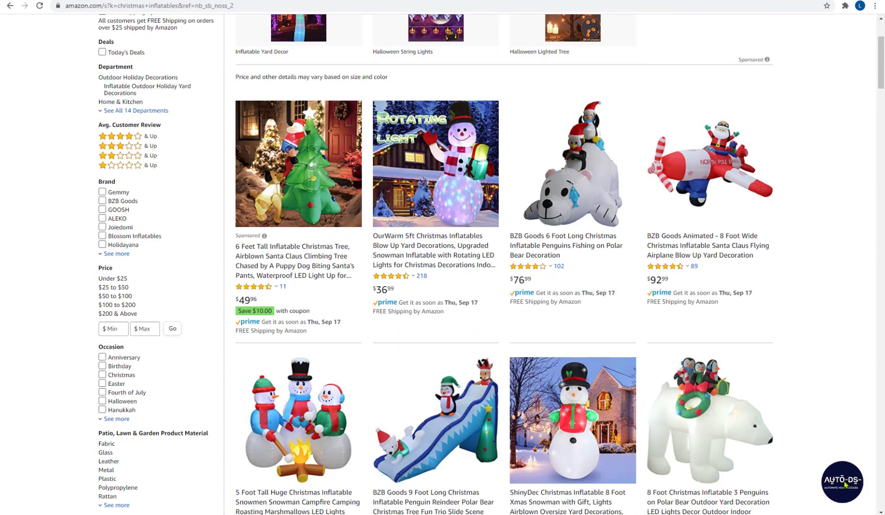
Extract the 65 product IDs with AutoDS Exporter and export them as an Amazon US CSV
left_click(839, 483)
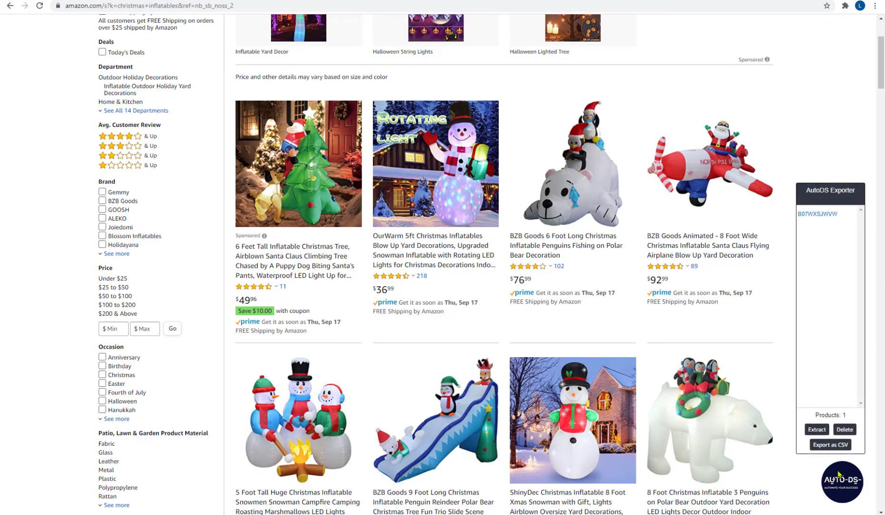
left_click(818, 430)
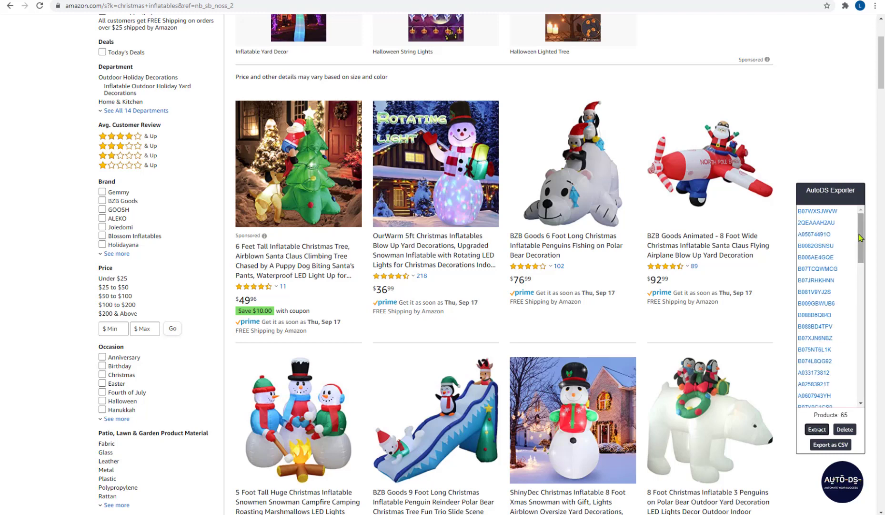
left_click_drag(862, 235, 827, 307)
scroll(713, 284, "down", 15)
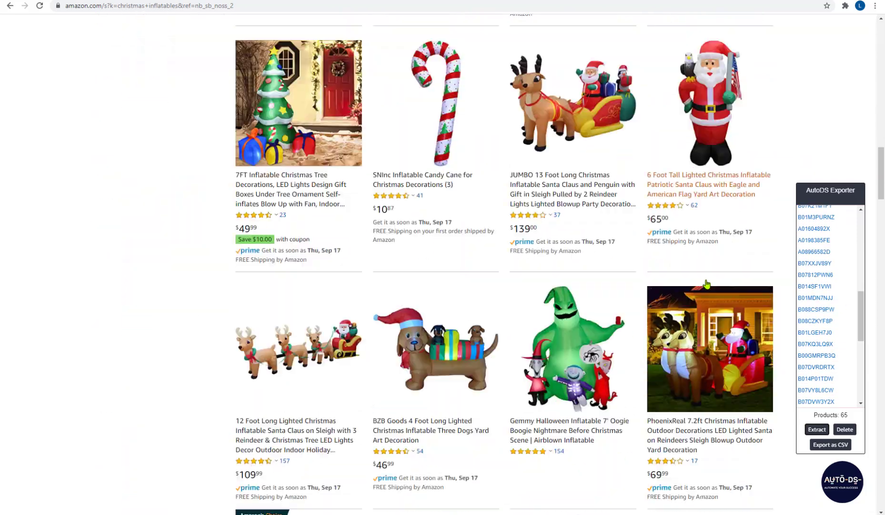
scroll(707, 284, "down", 18)
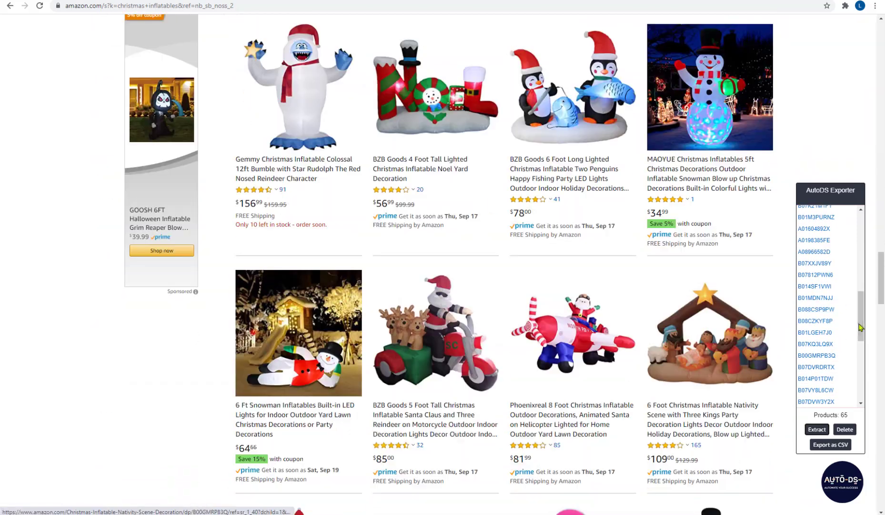
left_click_drag(863, 326, 860, 244)
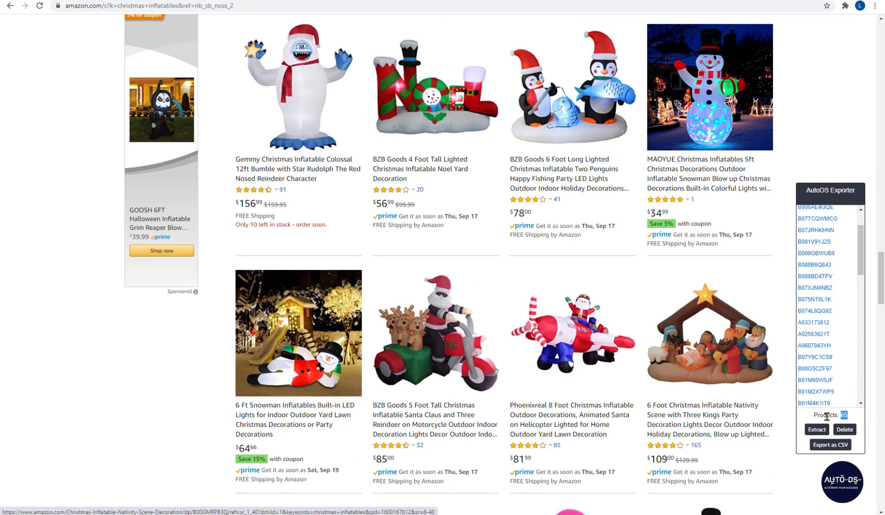
double_click(827, 416)
left_click(811, 415)
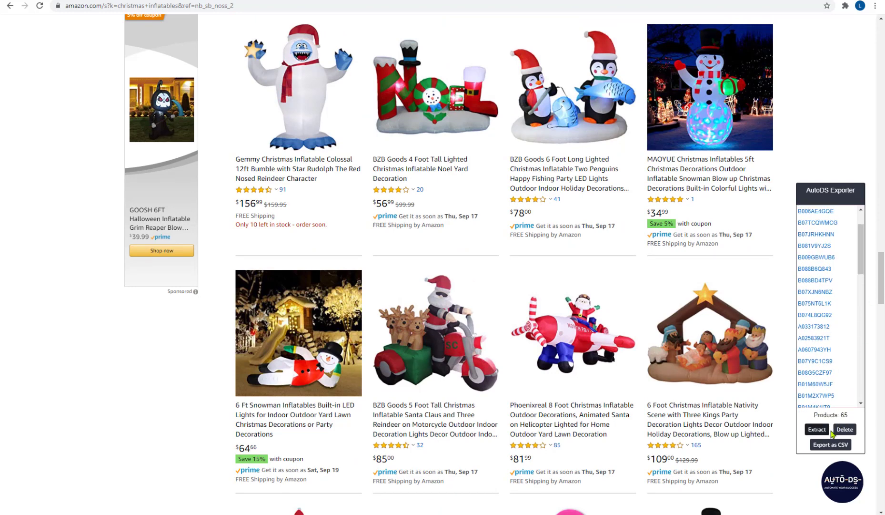
left_click(830, 444)
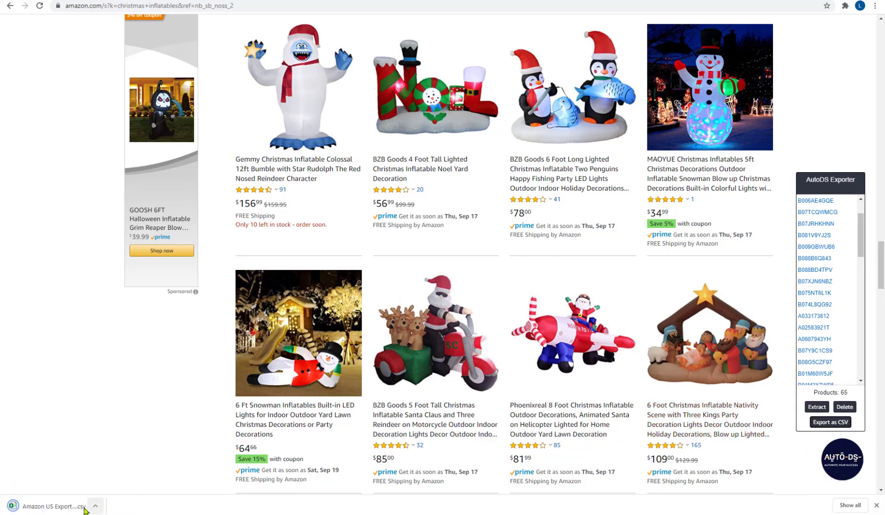
Drop the downloaded Amazon export CSV onto the Upload CSV area
left_click_drag(101, 511, 98, 34)
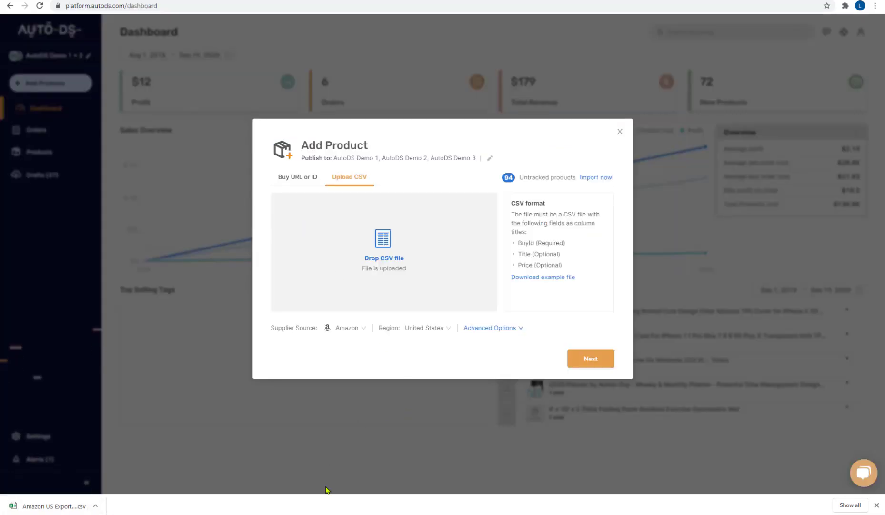
left_click_drag(578, 246, 309, 257)
Confirm Amazon as supplier source and United States as region, then show Advanced Options
left_click(351, 332)
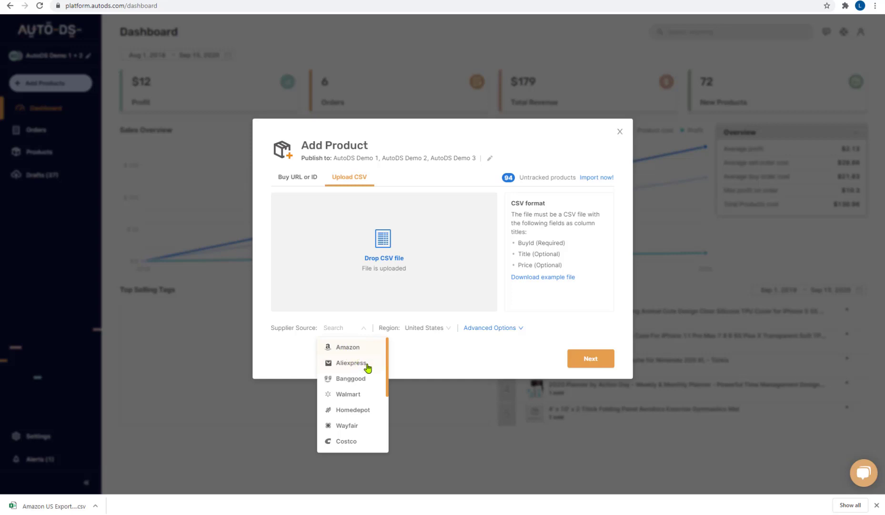
scroll(364, 379, "down", 3)
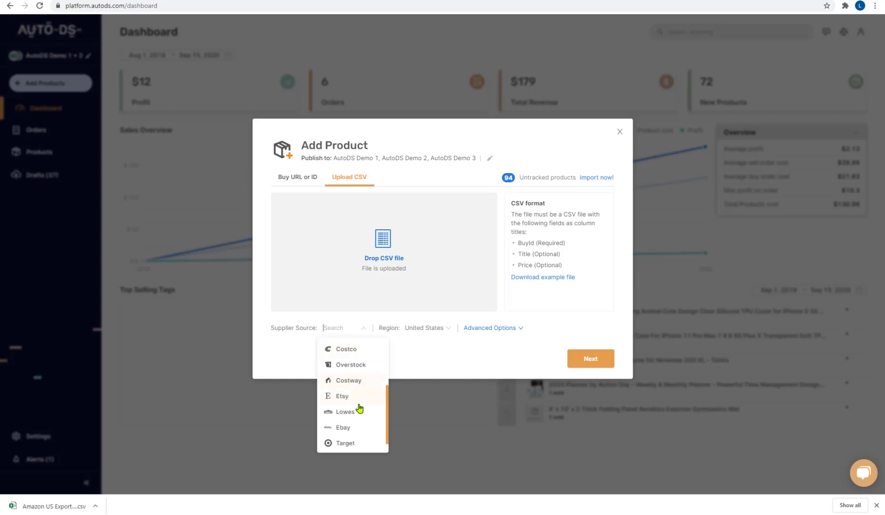
scroll(361, 411, "up", 3)
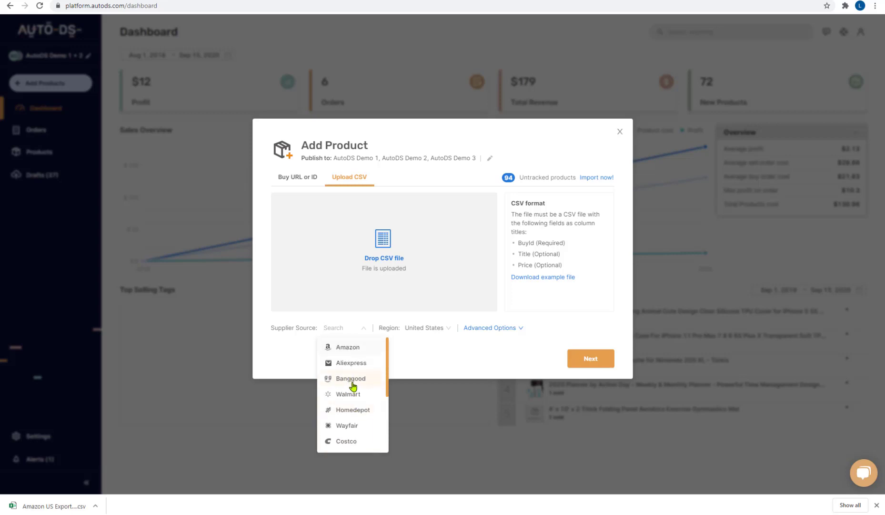
left_click(421, 358)
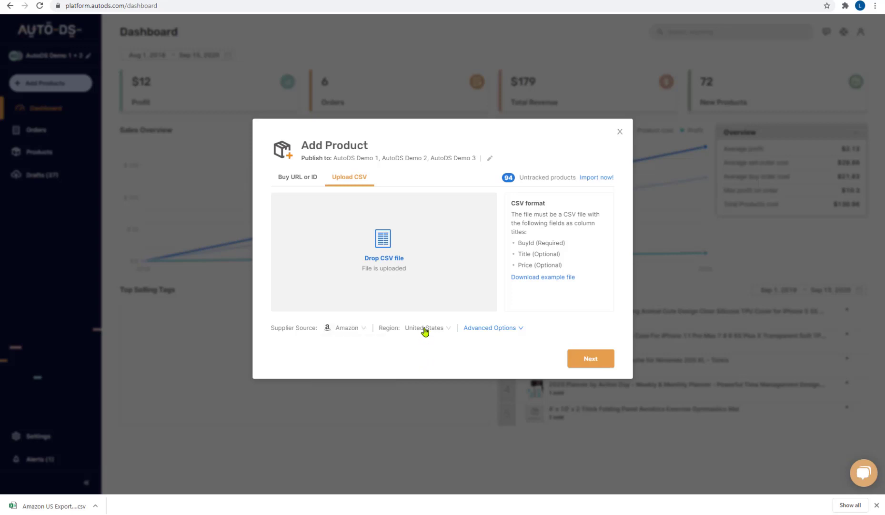
left_click(426, 328)
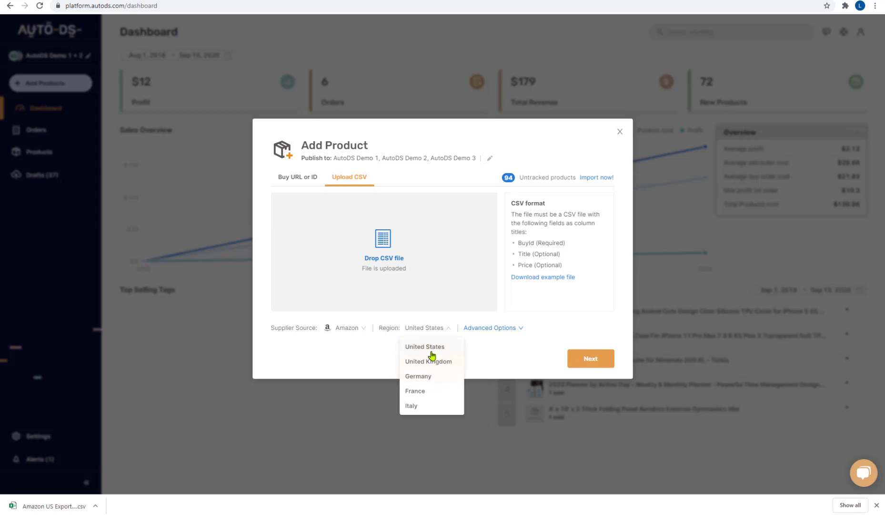
left_click(495, 329)
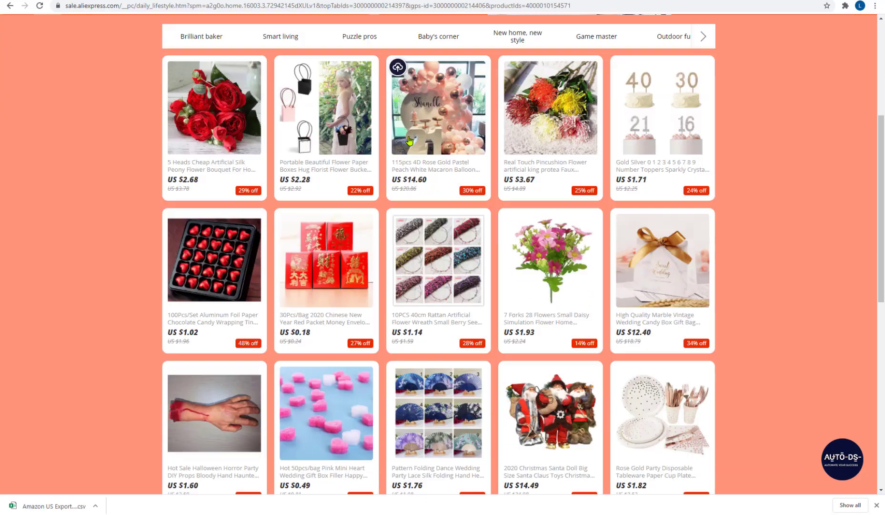
scroll(433, 198, "down", 1)
Open the 10PCS 40cm Rattan Artificial Flower Wreath item page from the deals listing
left_click(434, 198)
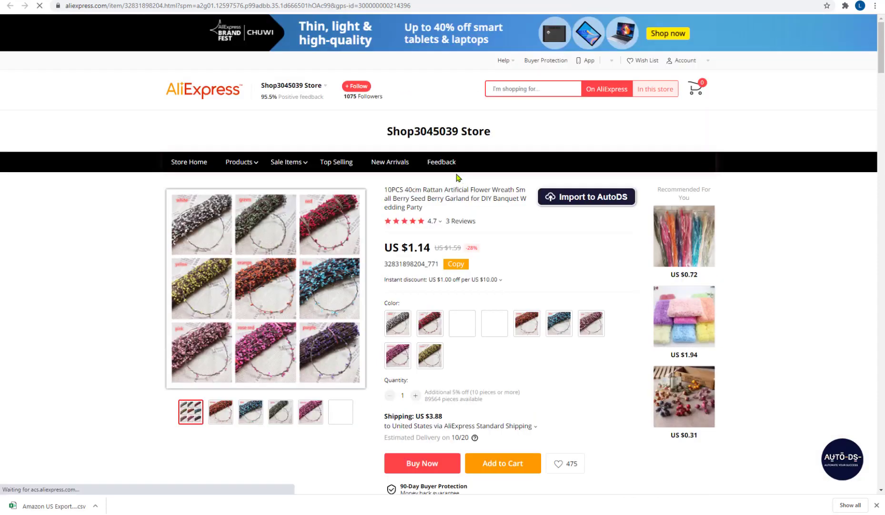
scroll(482, 173, "down", 2)
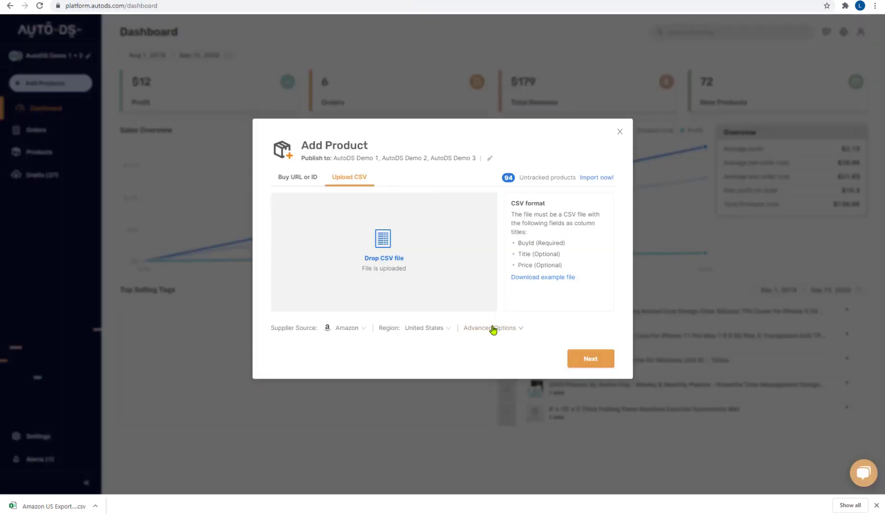
left_click(493, 329)
On the General step, turn off supplier defaults, choose the Test template and add the tag Toys
mouse_move(479, 332)
left_click(590, 358)
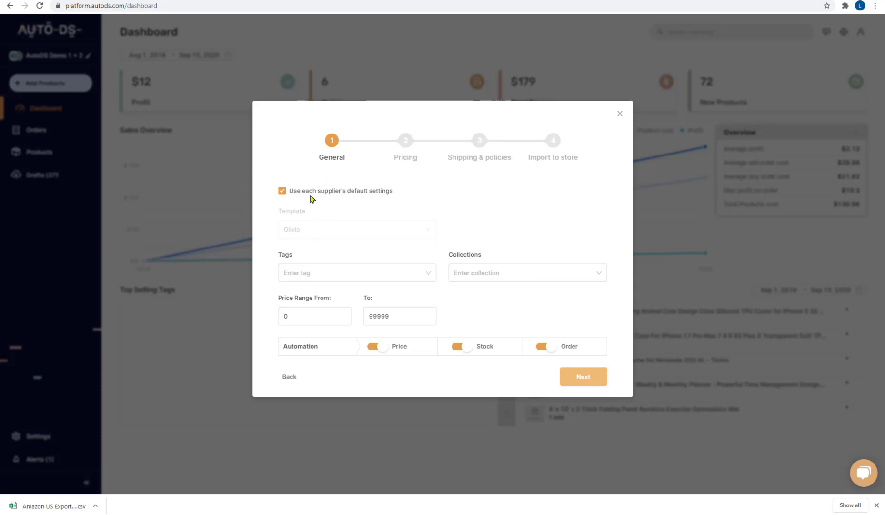
left_click(328, 193)
left_click(347, 231)
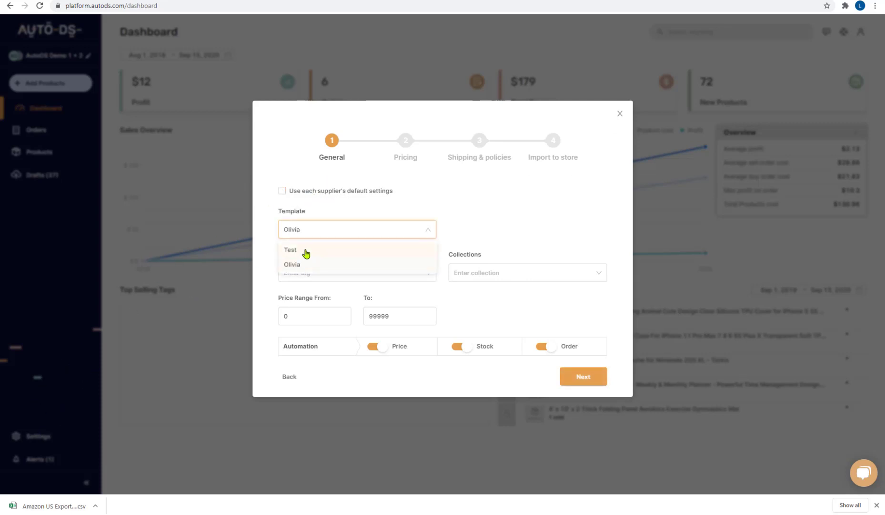
left_click(314, 250)
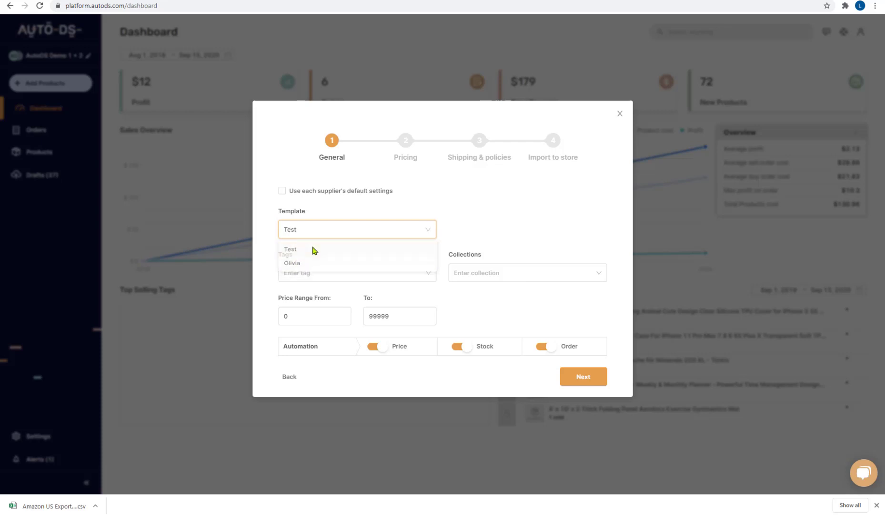
left_click(305, 274)
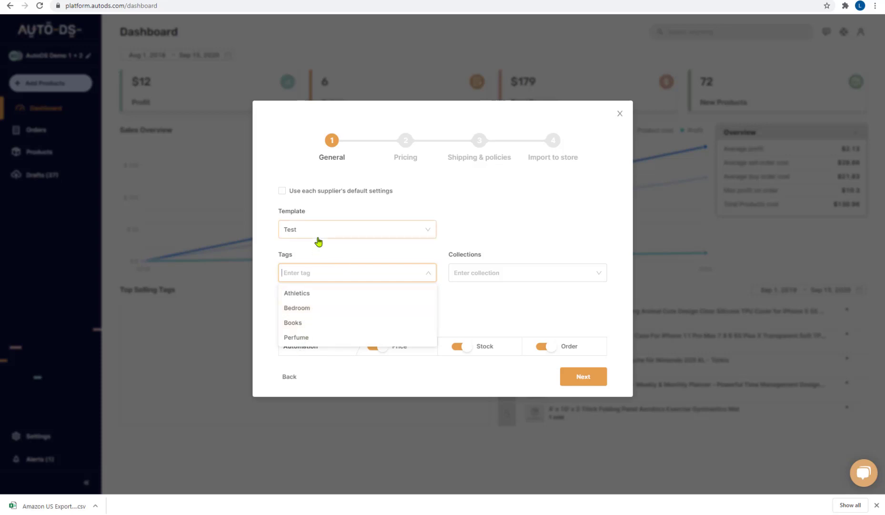
type("Toy")
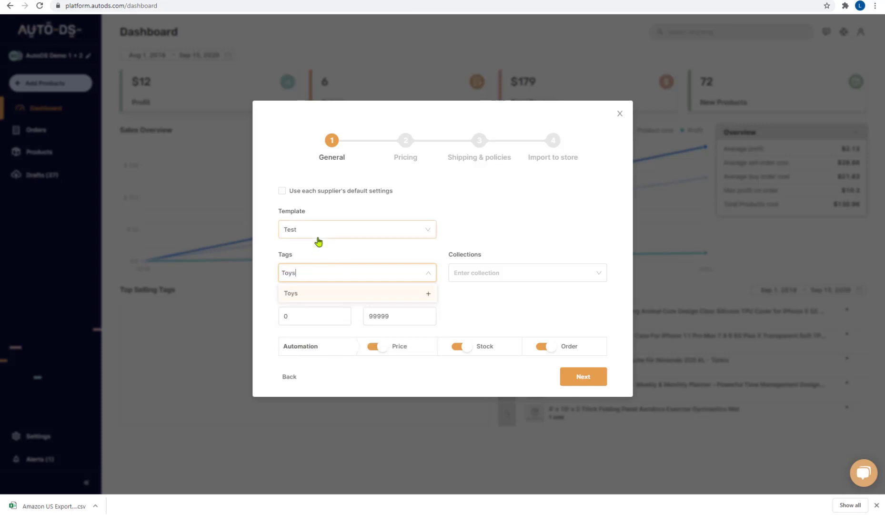
type("s")
key("Return")
key("Tab")
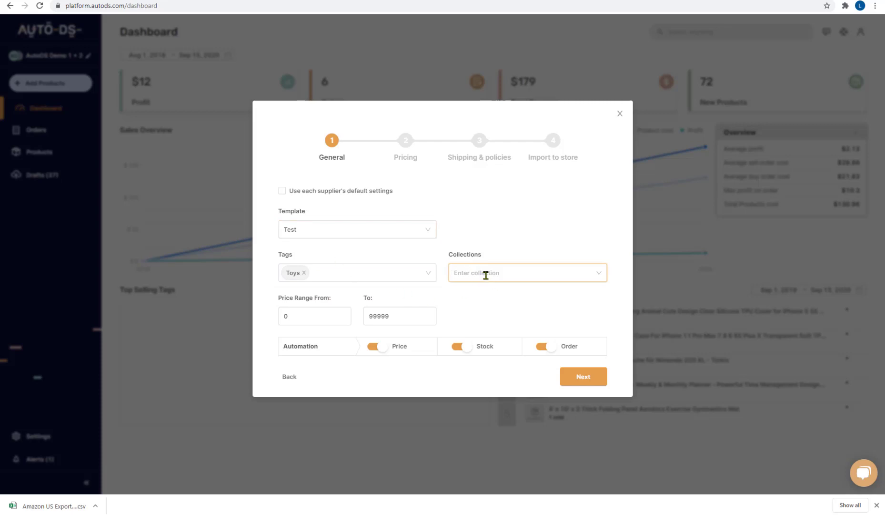
Set the price range from 10 to 150
double_click(302, 312)
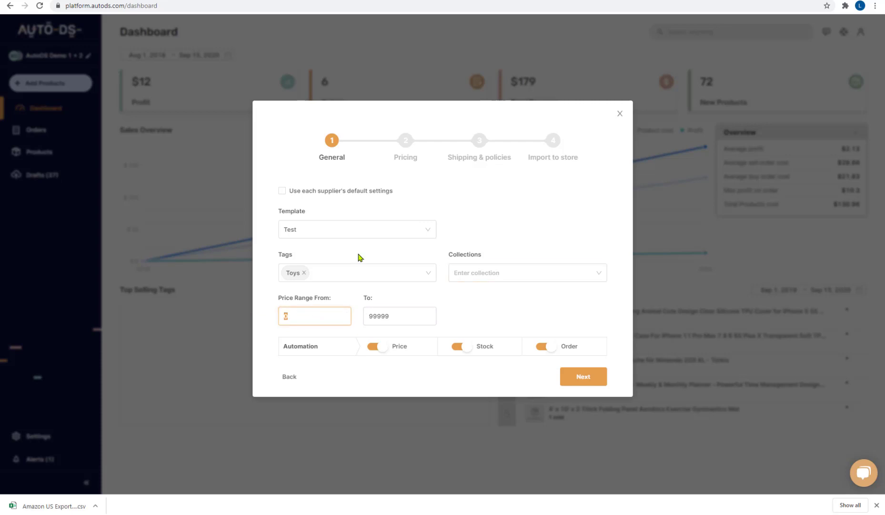
type("10")
double_click(283, 315)
key("Tab")
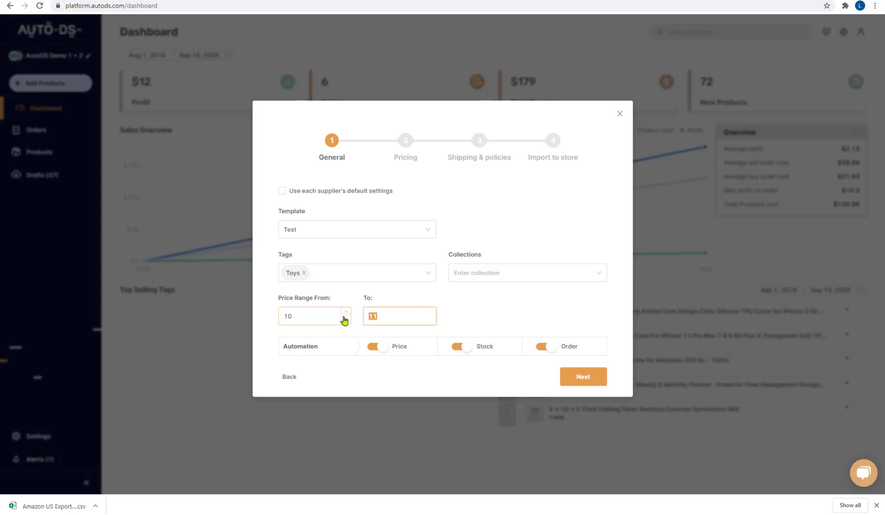
type("150")
left_click(300, 350)
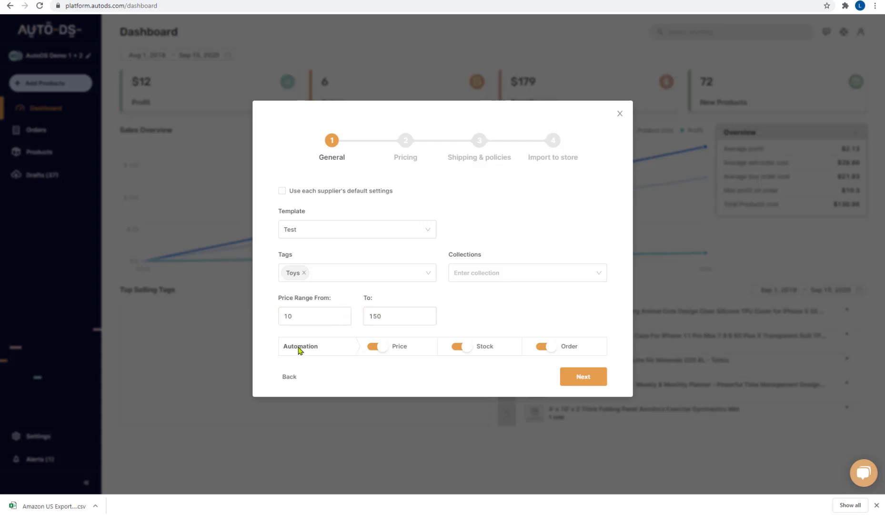
On the Pricing step, drop supplier defaults and use 15% breakeven, $2 and 20% additional profit
left_click(578, 379)
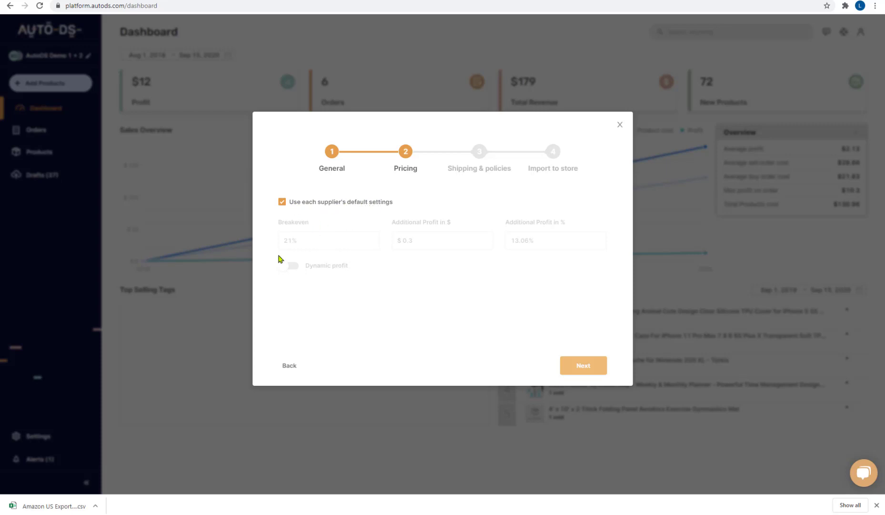
left_click(310, 202)
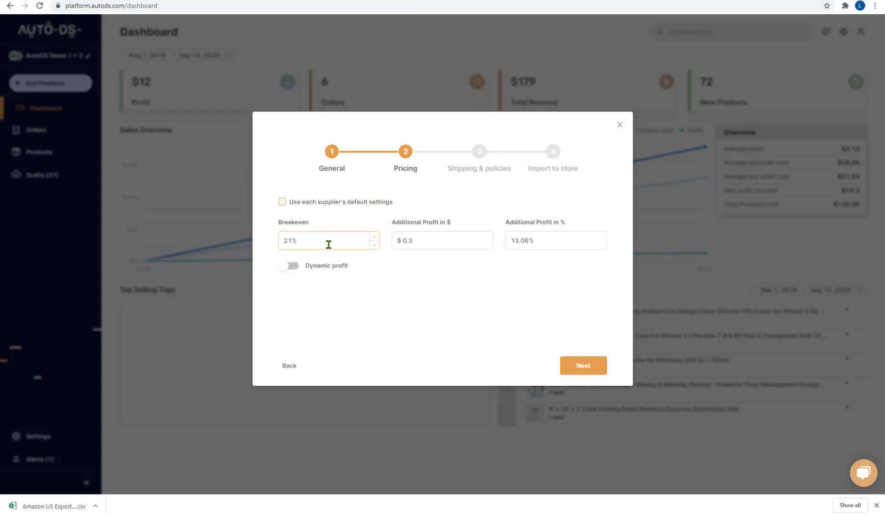
left_click_drag(310, 240, 279, 243)
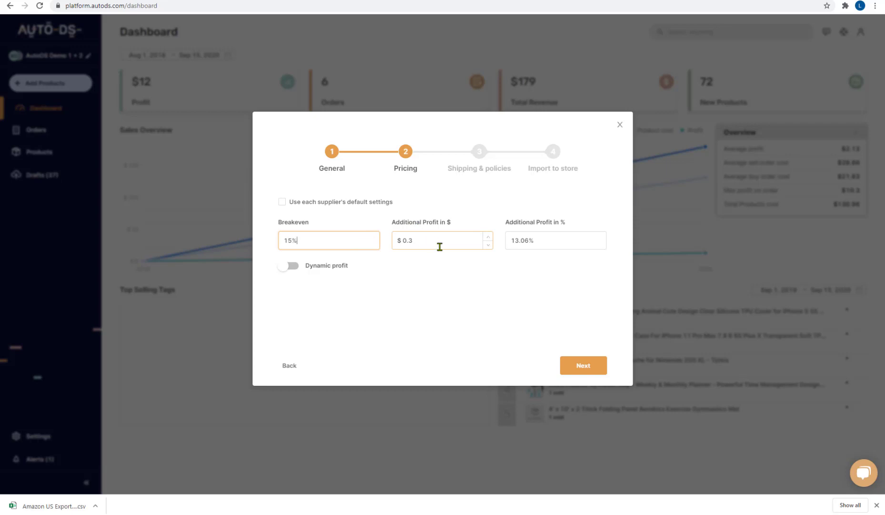
key("Tab")
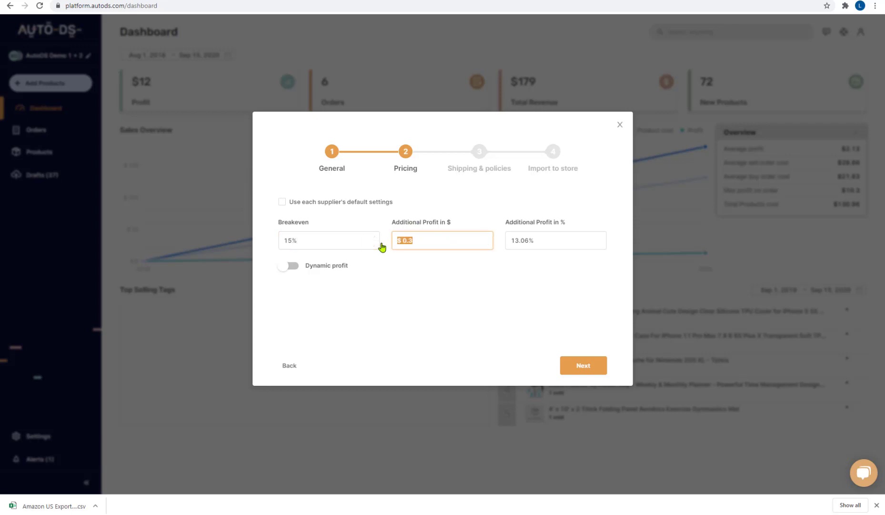
type("2")
key("Tab")
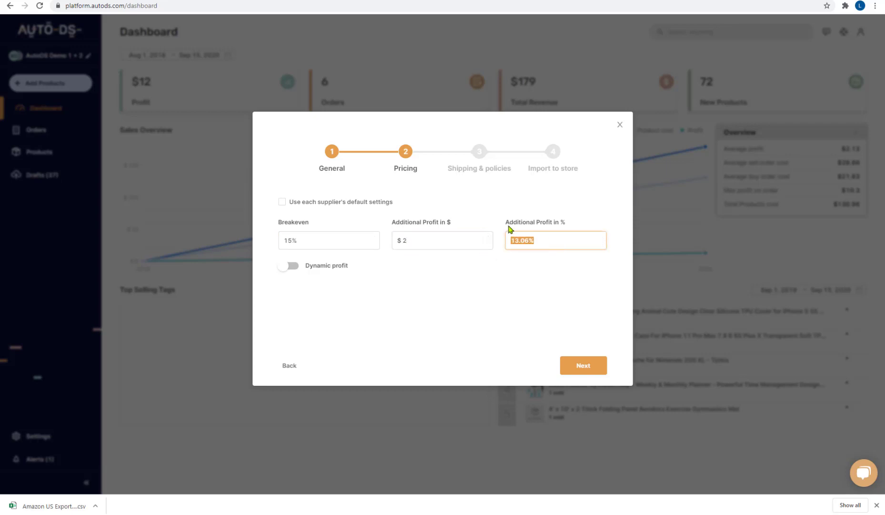
type("20")
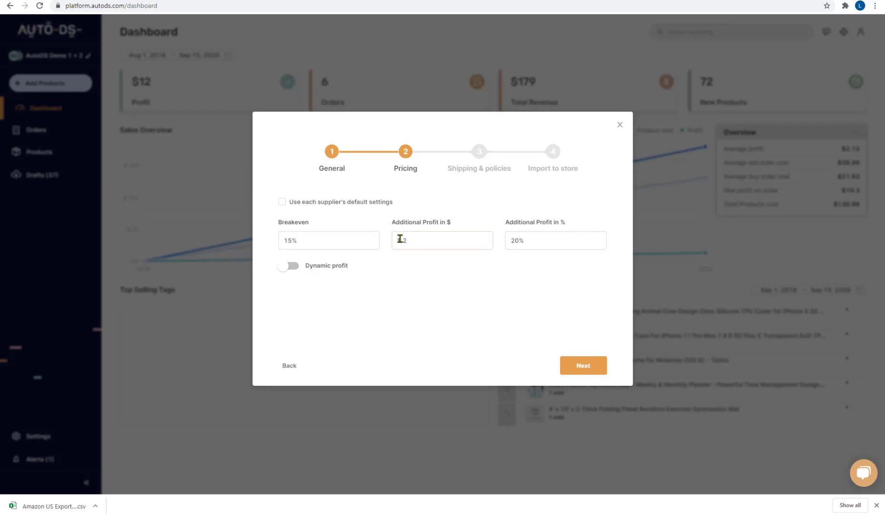
left_click_drag(278, 244, 323, 273)
left_click_drag(532, 245, 484, 287)
left_click_drag(420, 240, 405, 265)
Enable dynamic profit with a $0–$50 rule adding $3 and 30%
left_click(390, 249)
left_click(289, 267)
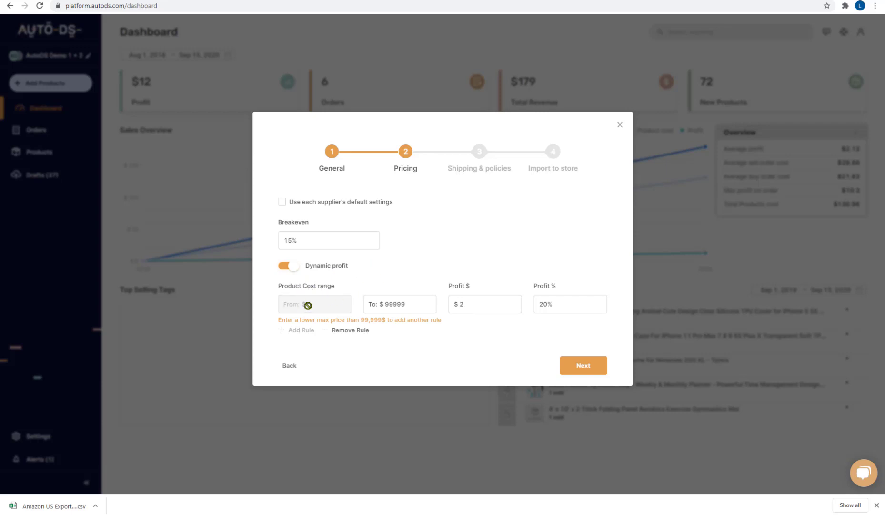
triple_click(392, 304)
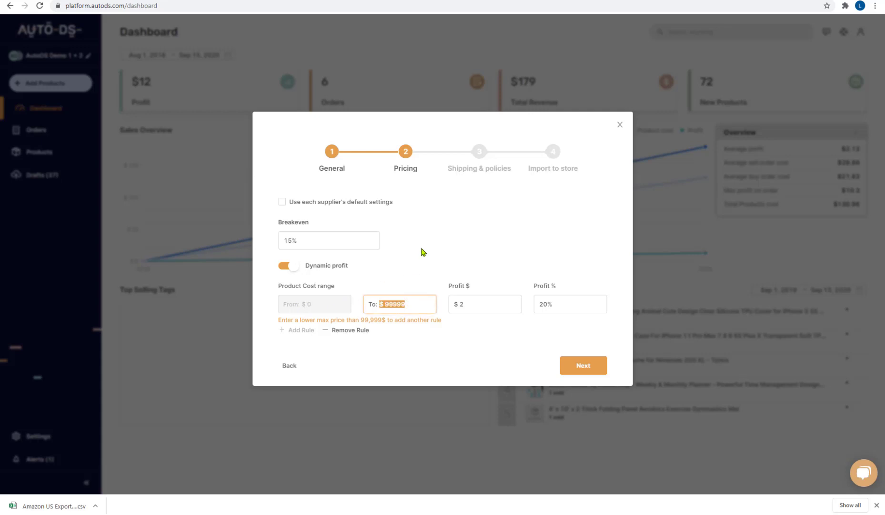
type("50")
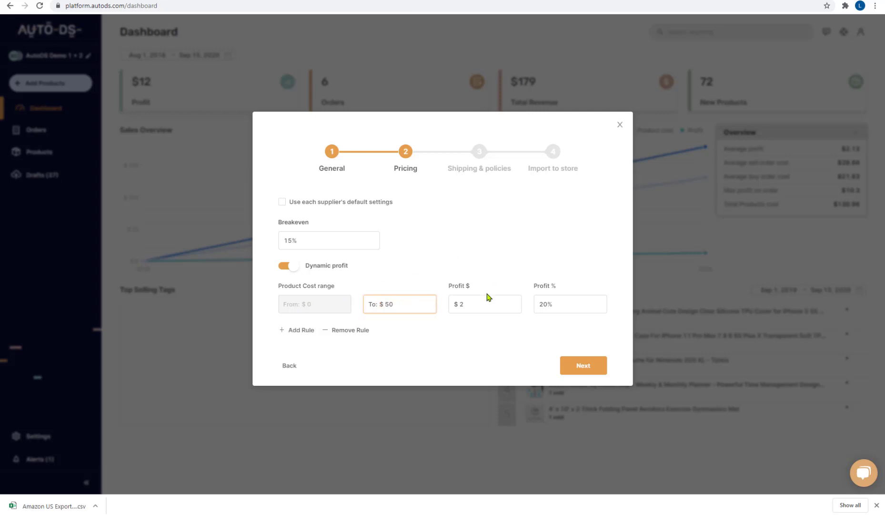
triple_click(482, 306)
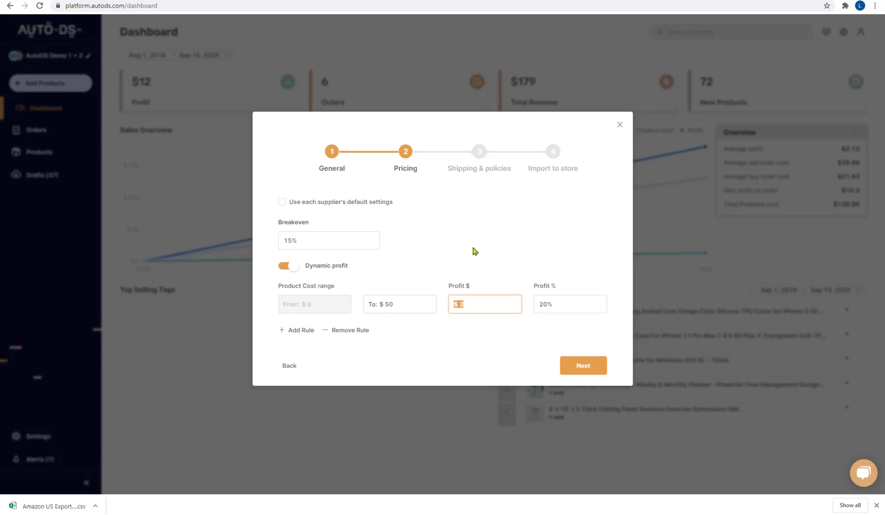
type("3")
triple_click(543, 305)
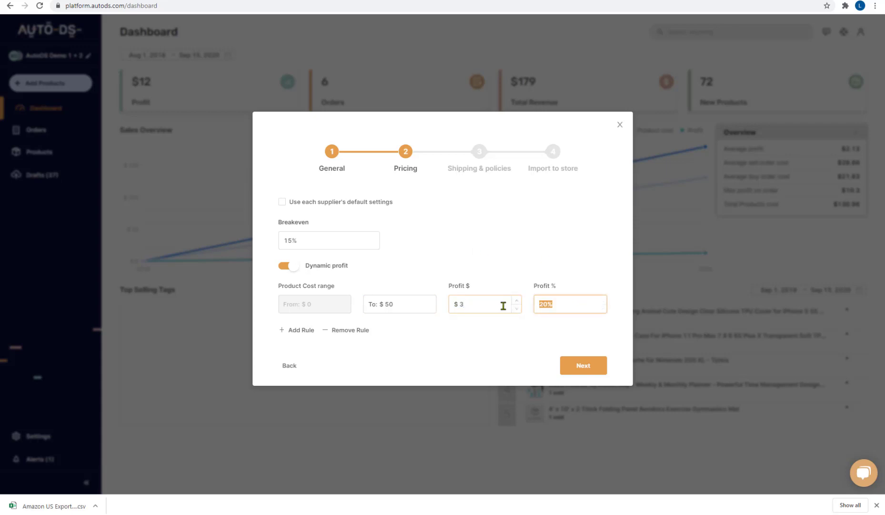
type("30")
Add a second rule (up to $150, $5, 25%), then remove it, keeping only one rule
left_click(301, 331)
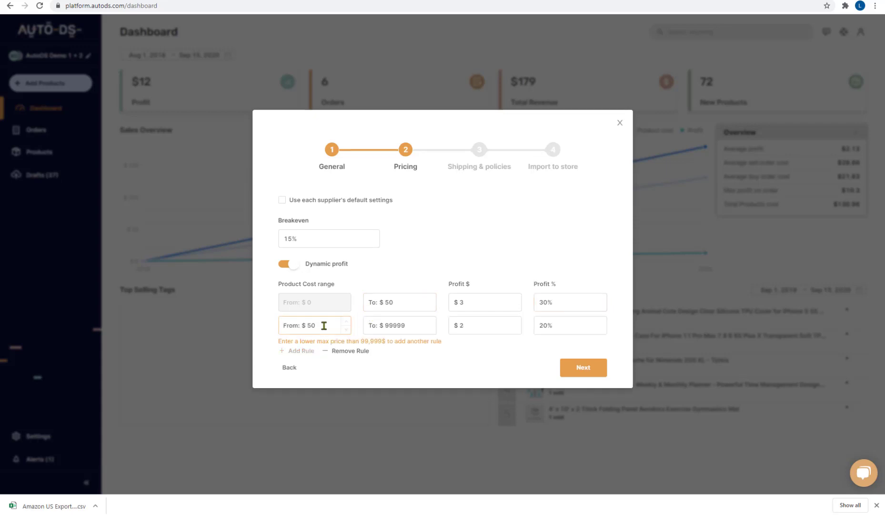
left_click_drag(408, 325, 368, 322)
type("150")
key("Tab")
key("Tab")
type("25")
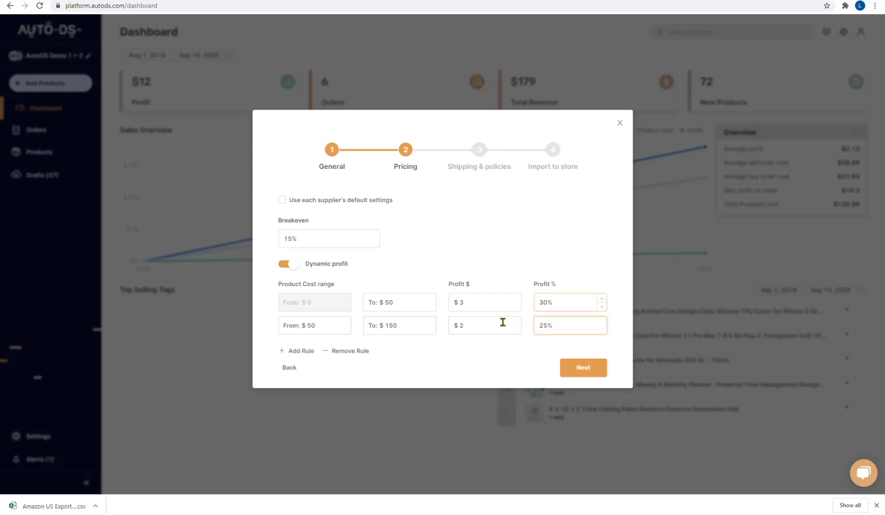
key("shift+Tab")
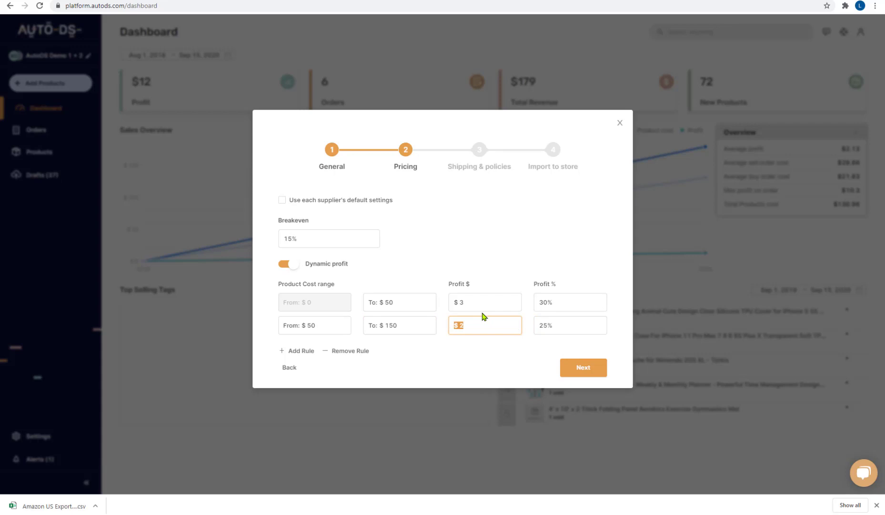
type("5")
left_click(349, 355)
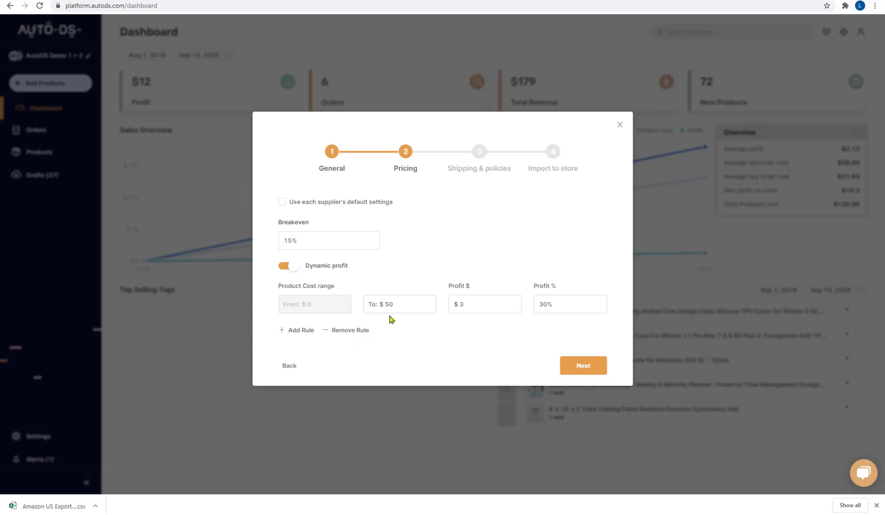
On Shipping & policies, drop supplier defaults and keep Fastest With Tracking from New York, United States
left_click(581, 370)
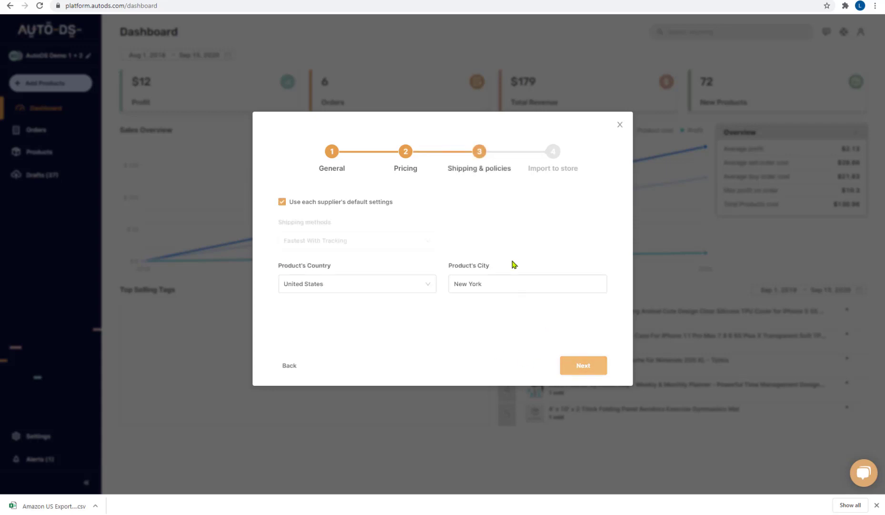
left_click(282, 202)
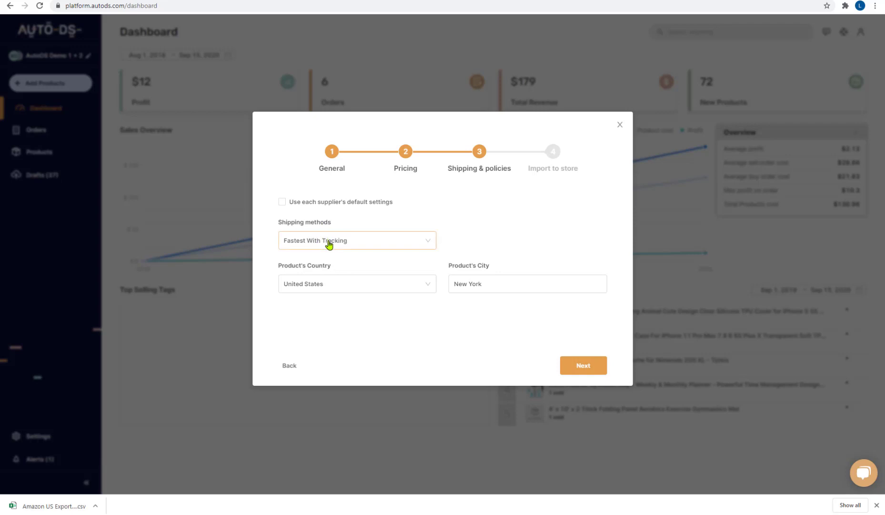
left_click(329, 245)
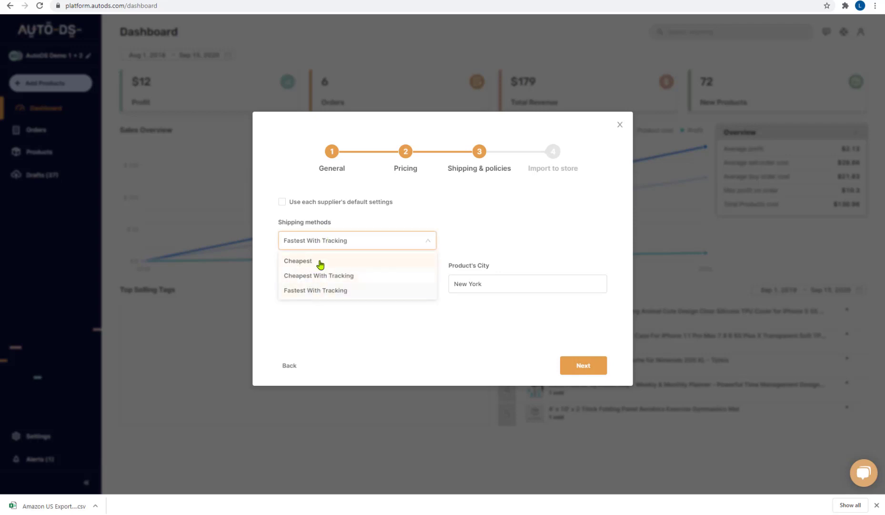
left_click(456, 243)
left_click(363, 288)
left_click(490, 248)
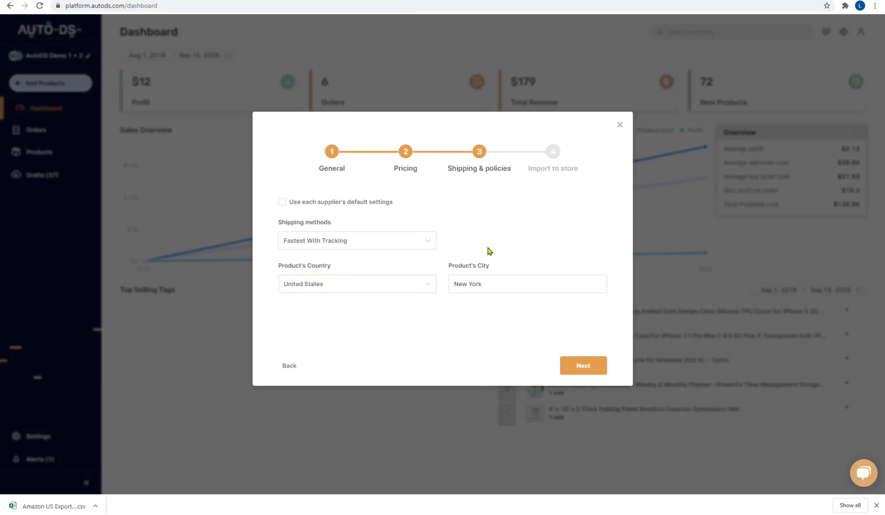
triple_click(474, 283)
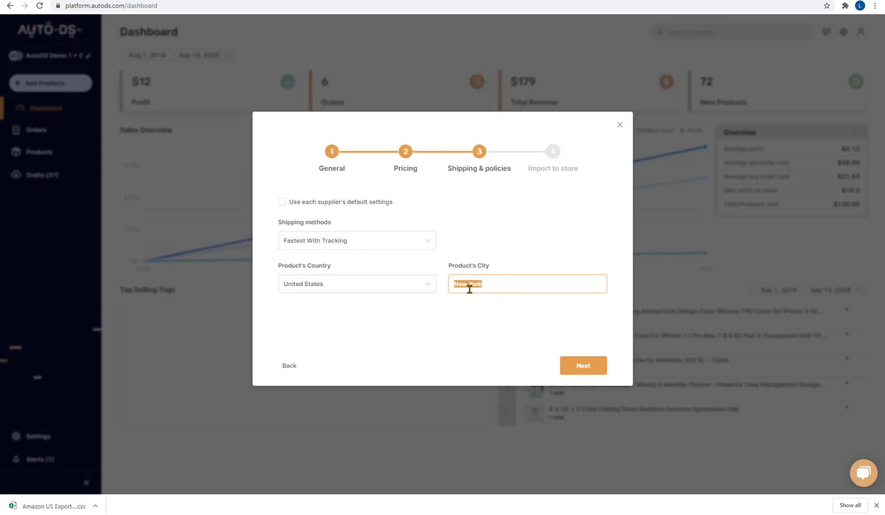
left_click(353, 289)
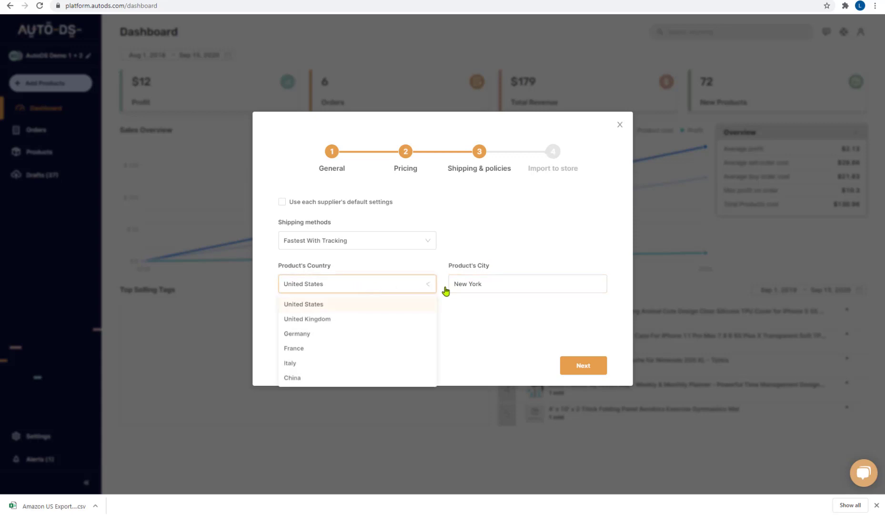
triple_click(496, 283)
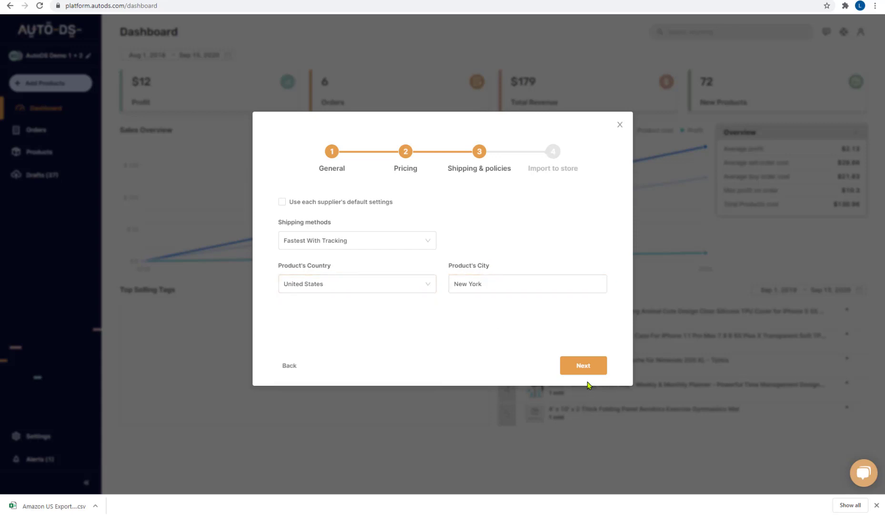
Choose Publish to 3 stores and submit the import
left_click(583, 368)
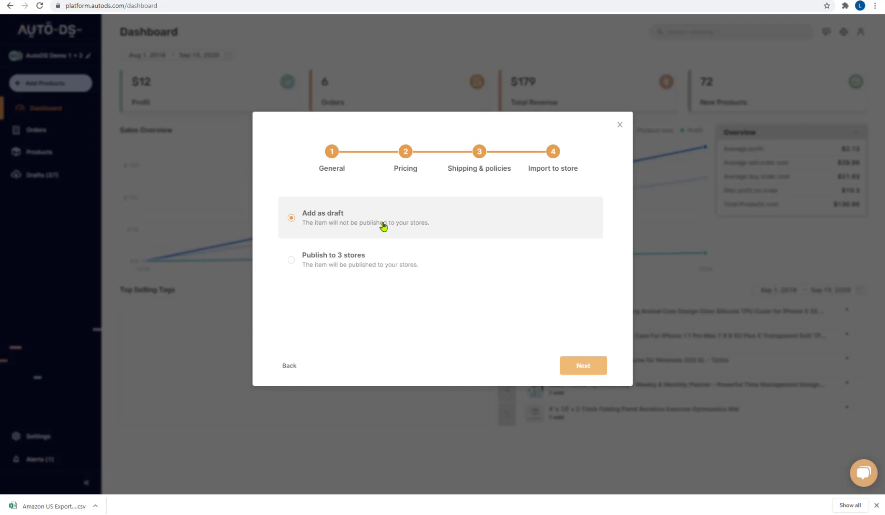
left_click(292, 260)
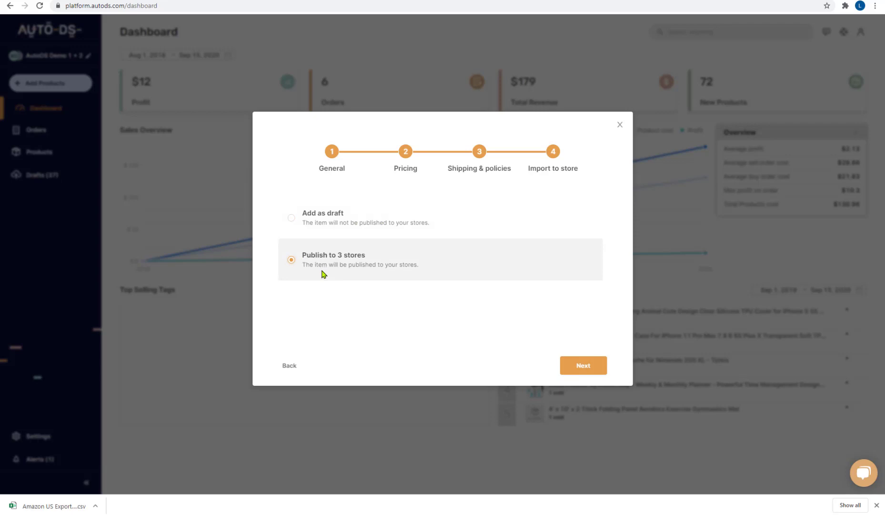
left_click(583, 365)
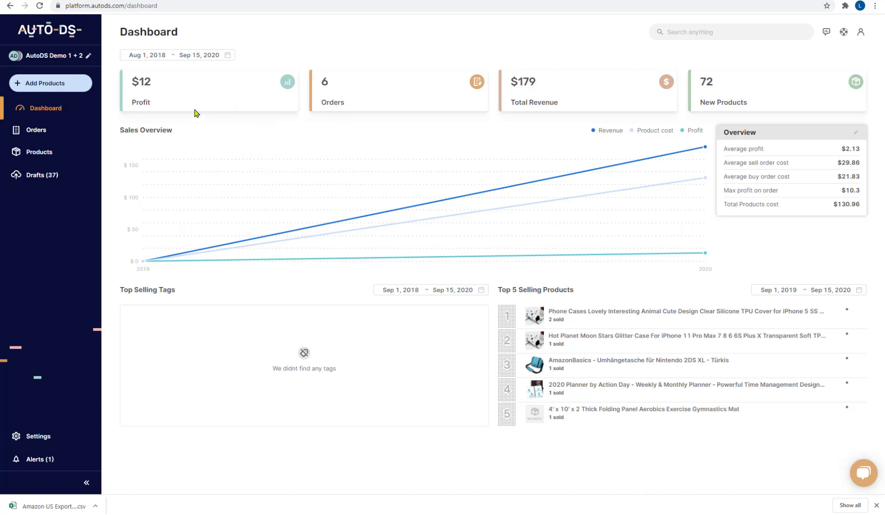
Open Add Products from the sidebar to start another product import
left_click(83, 90)
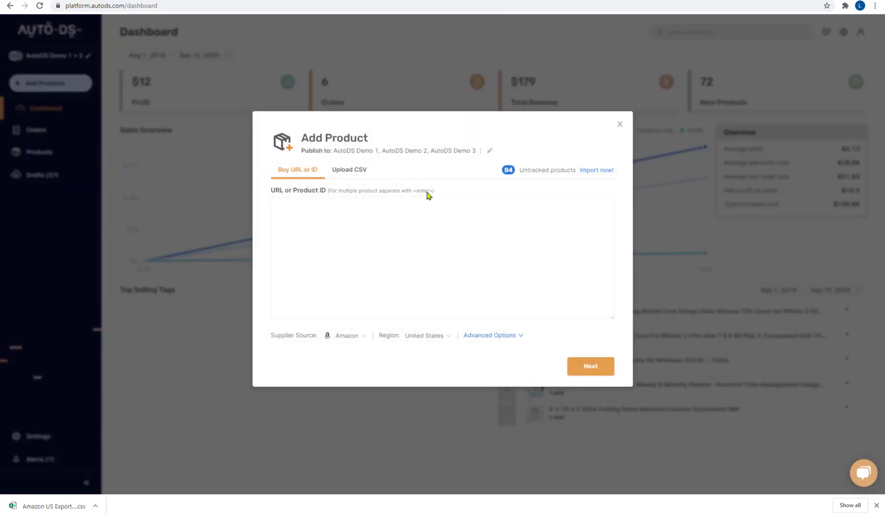